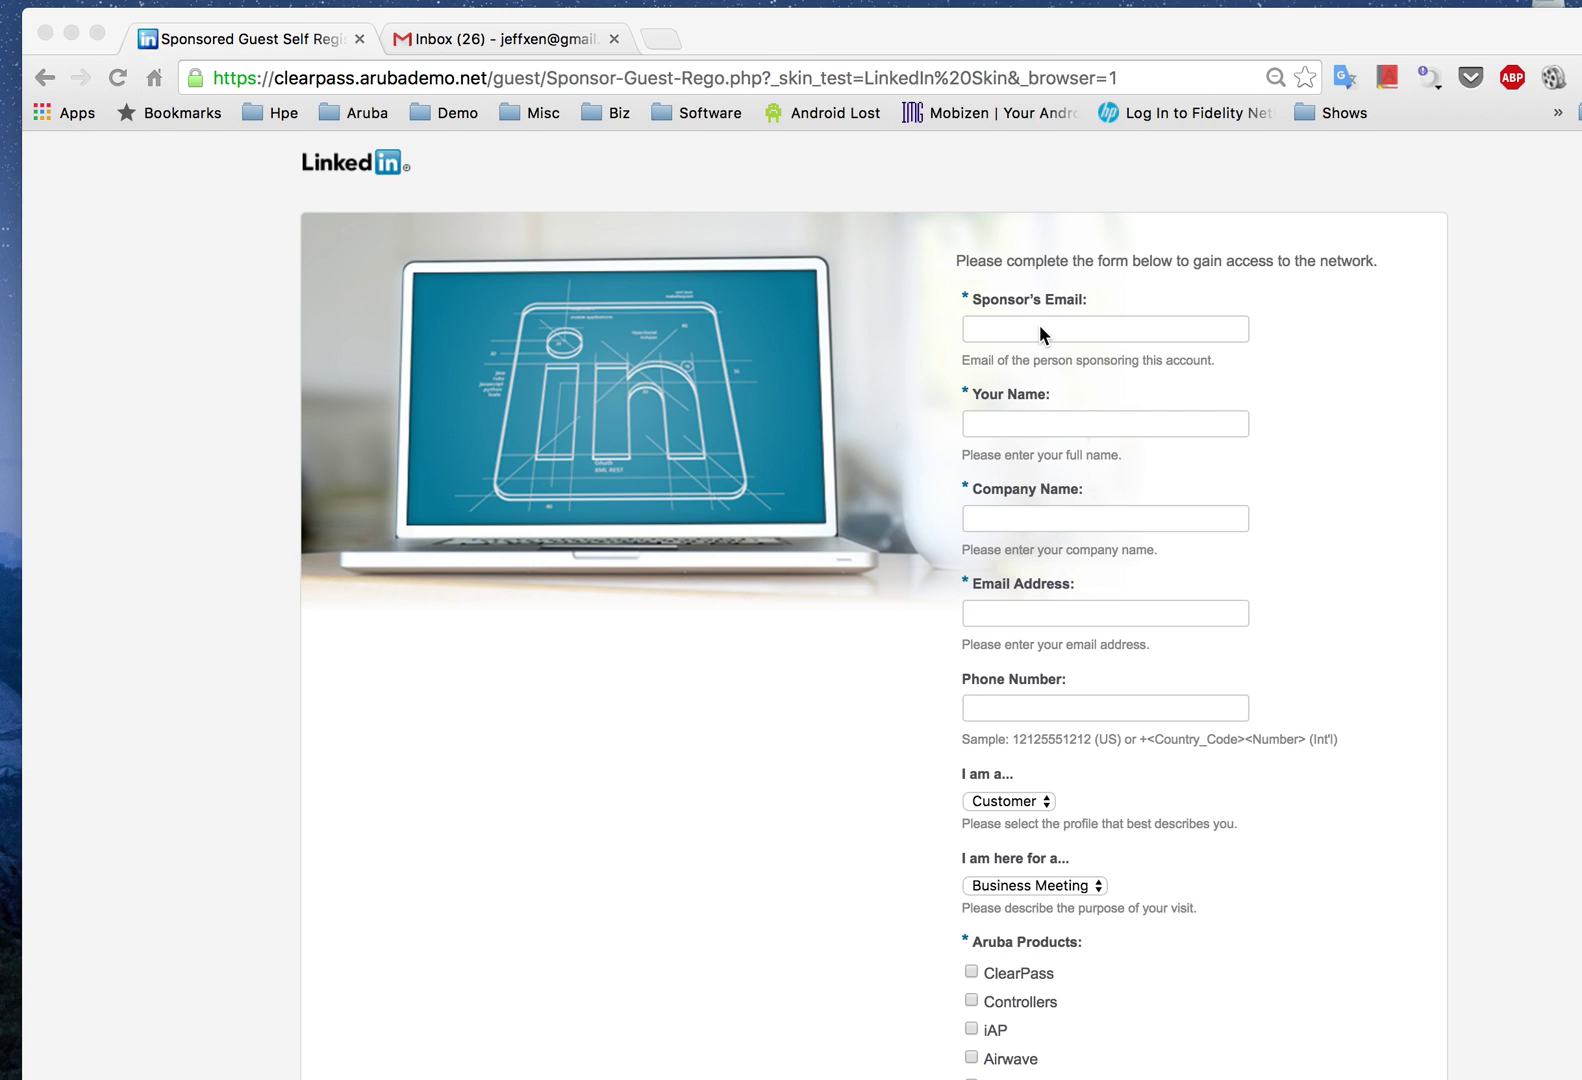
Step: Enter the sponsor's e-mail, the visitor's name, company Aruba and the visitor's e-mail address
left_click(1039, 324)
left_click(1030, 328)
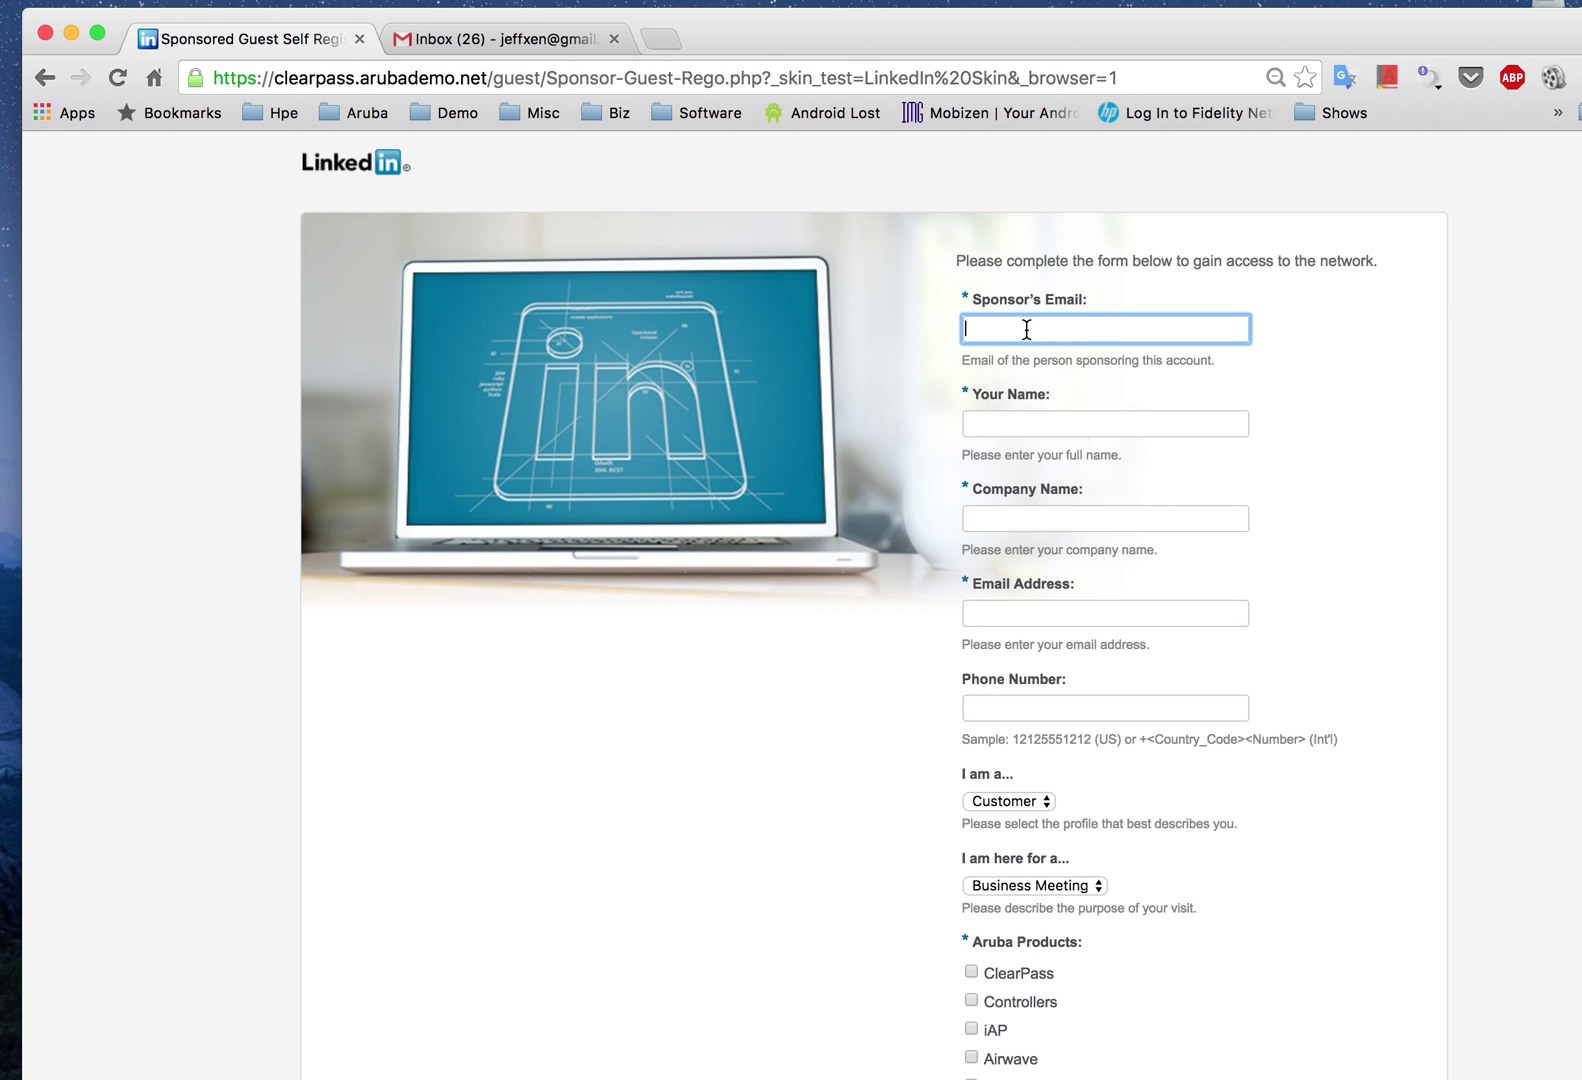
key("Tab")
type("Jeff")
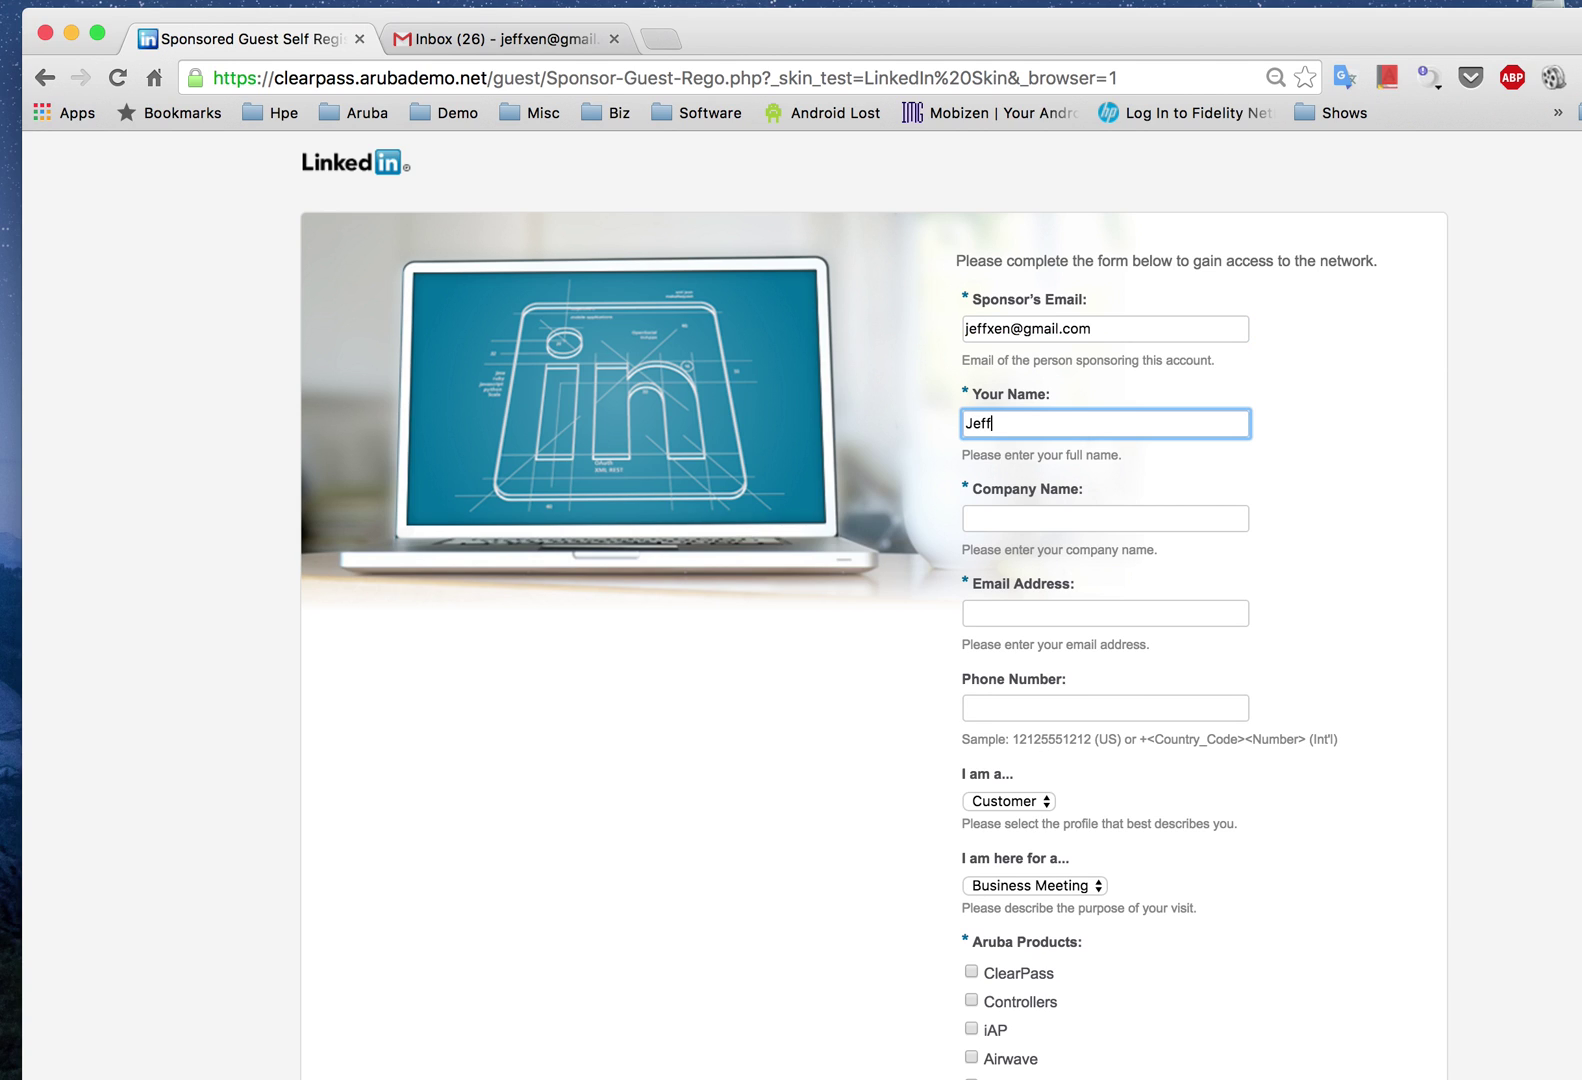
key("Tab")
type("Aruba")
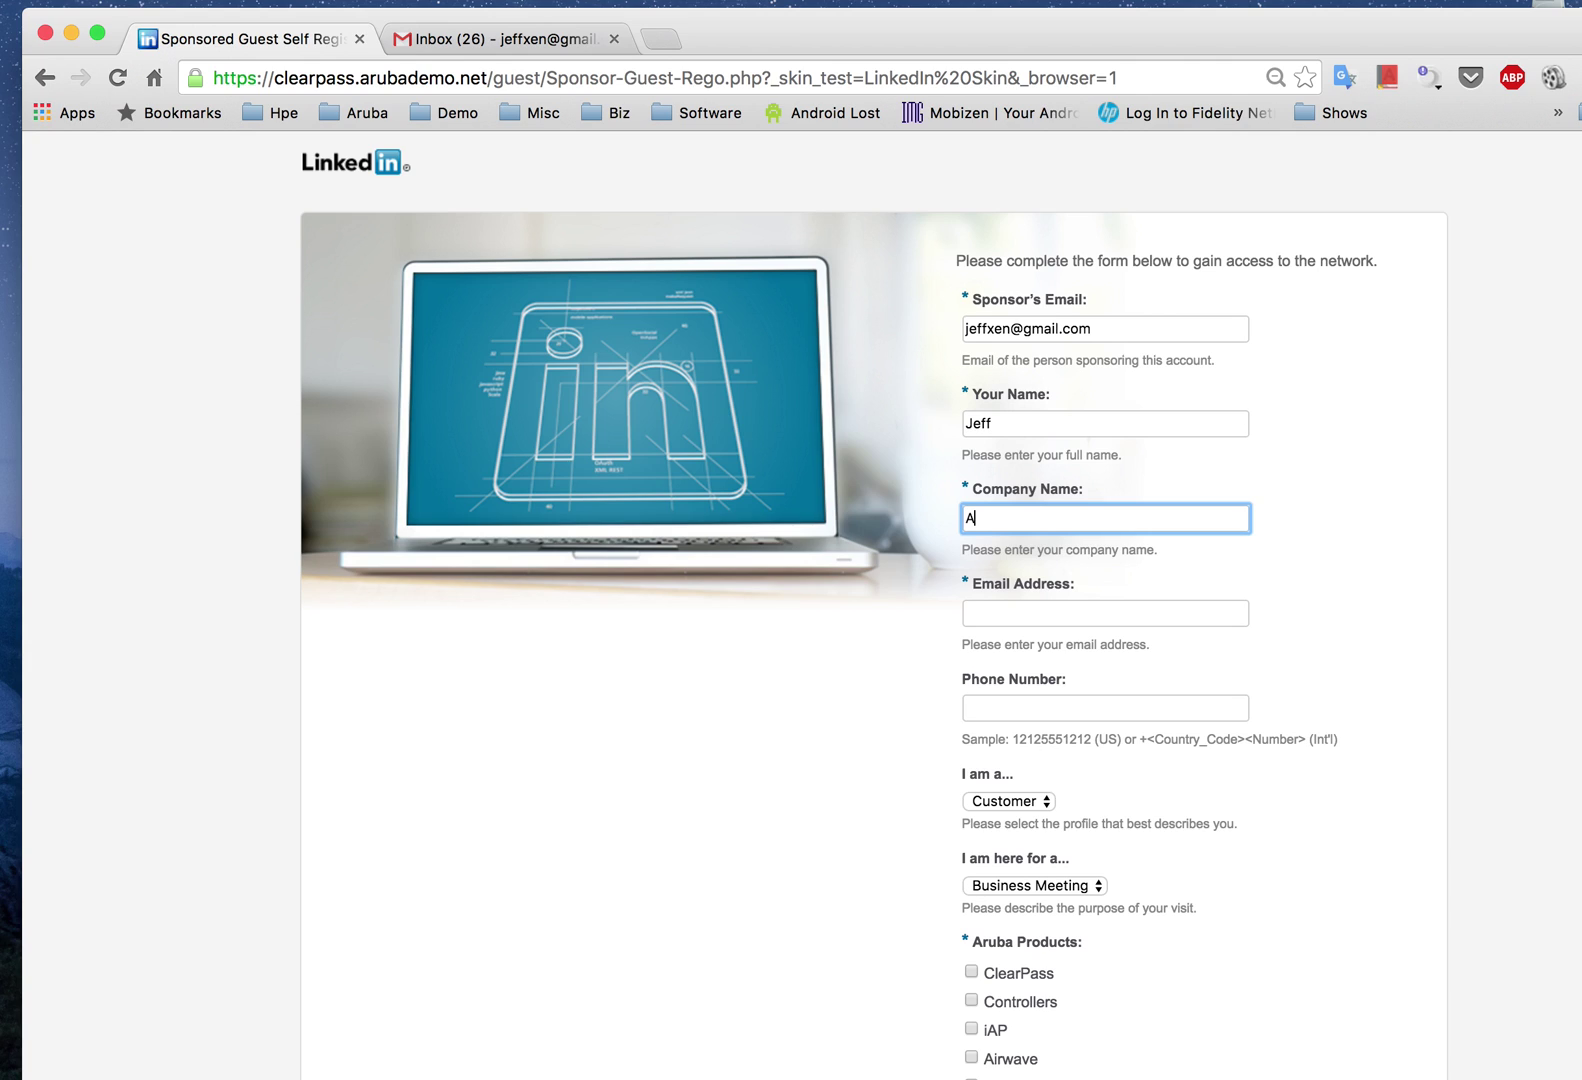
key("Tab")
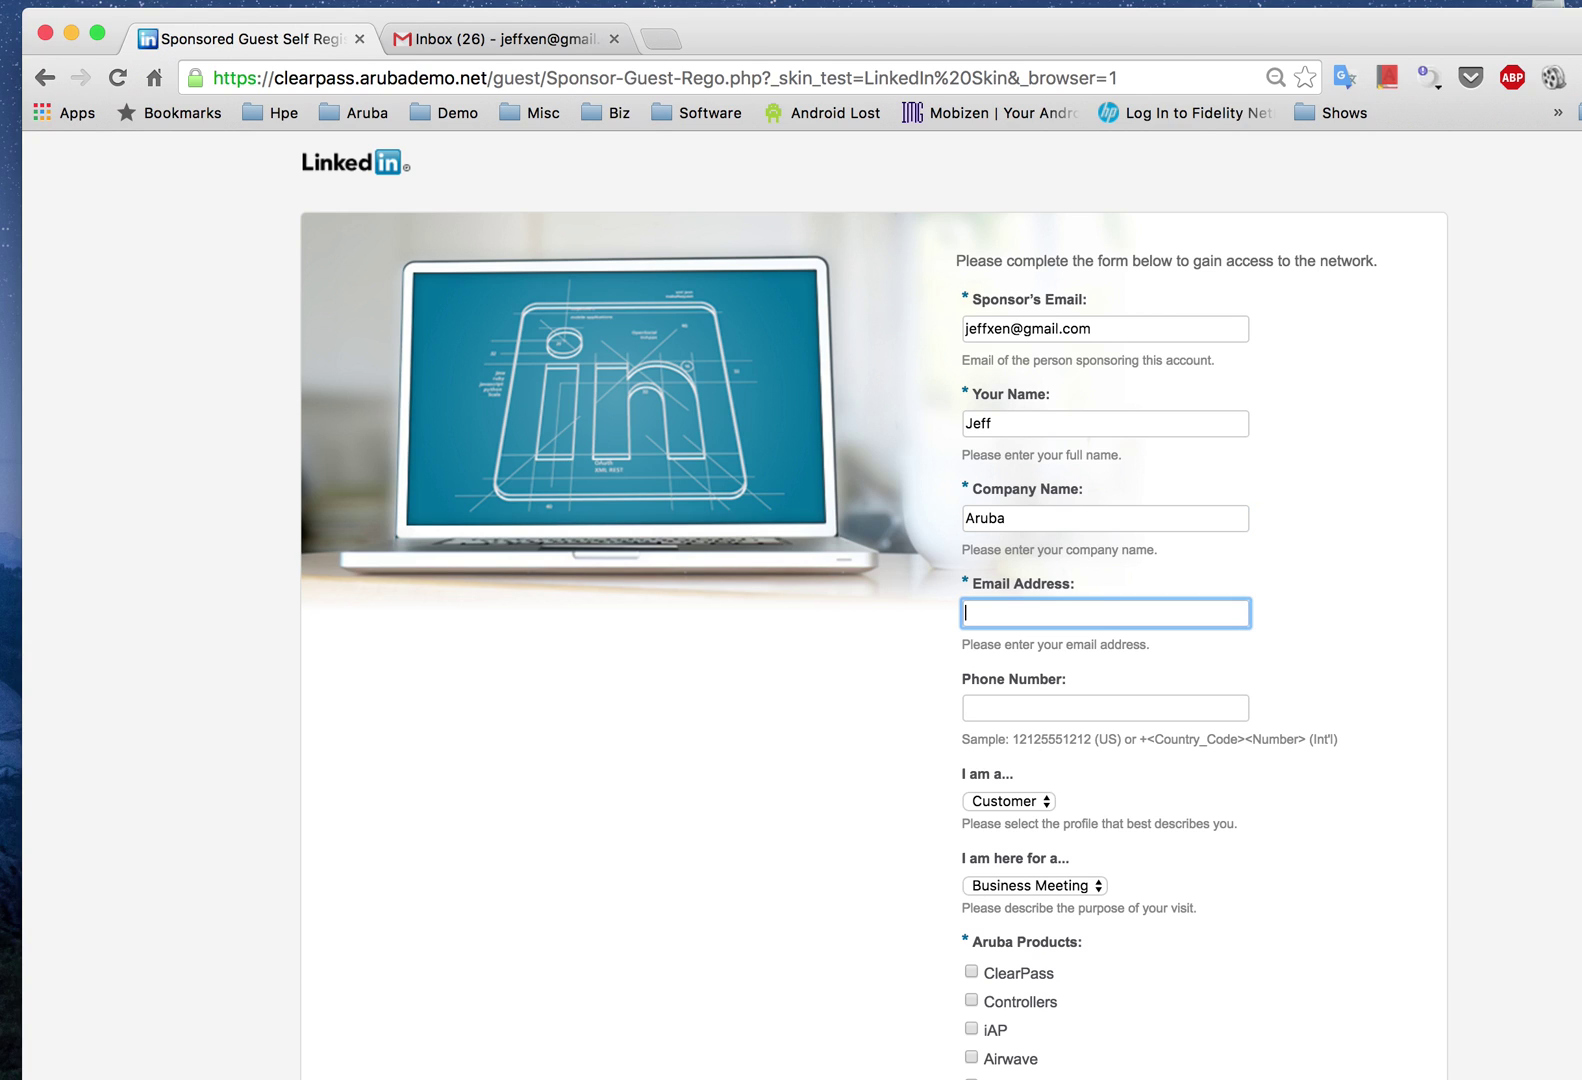
key("Tab")
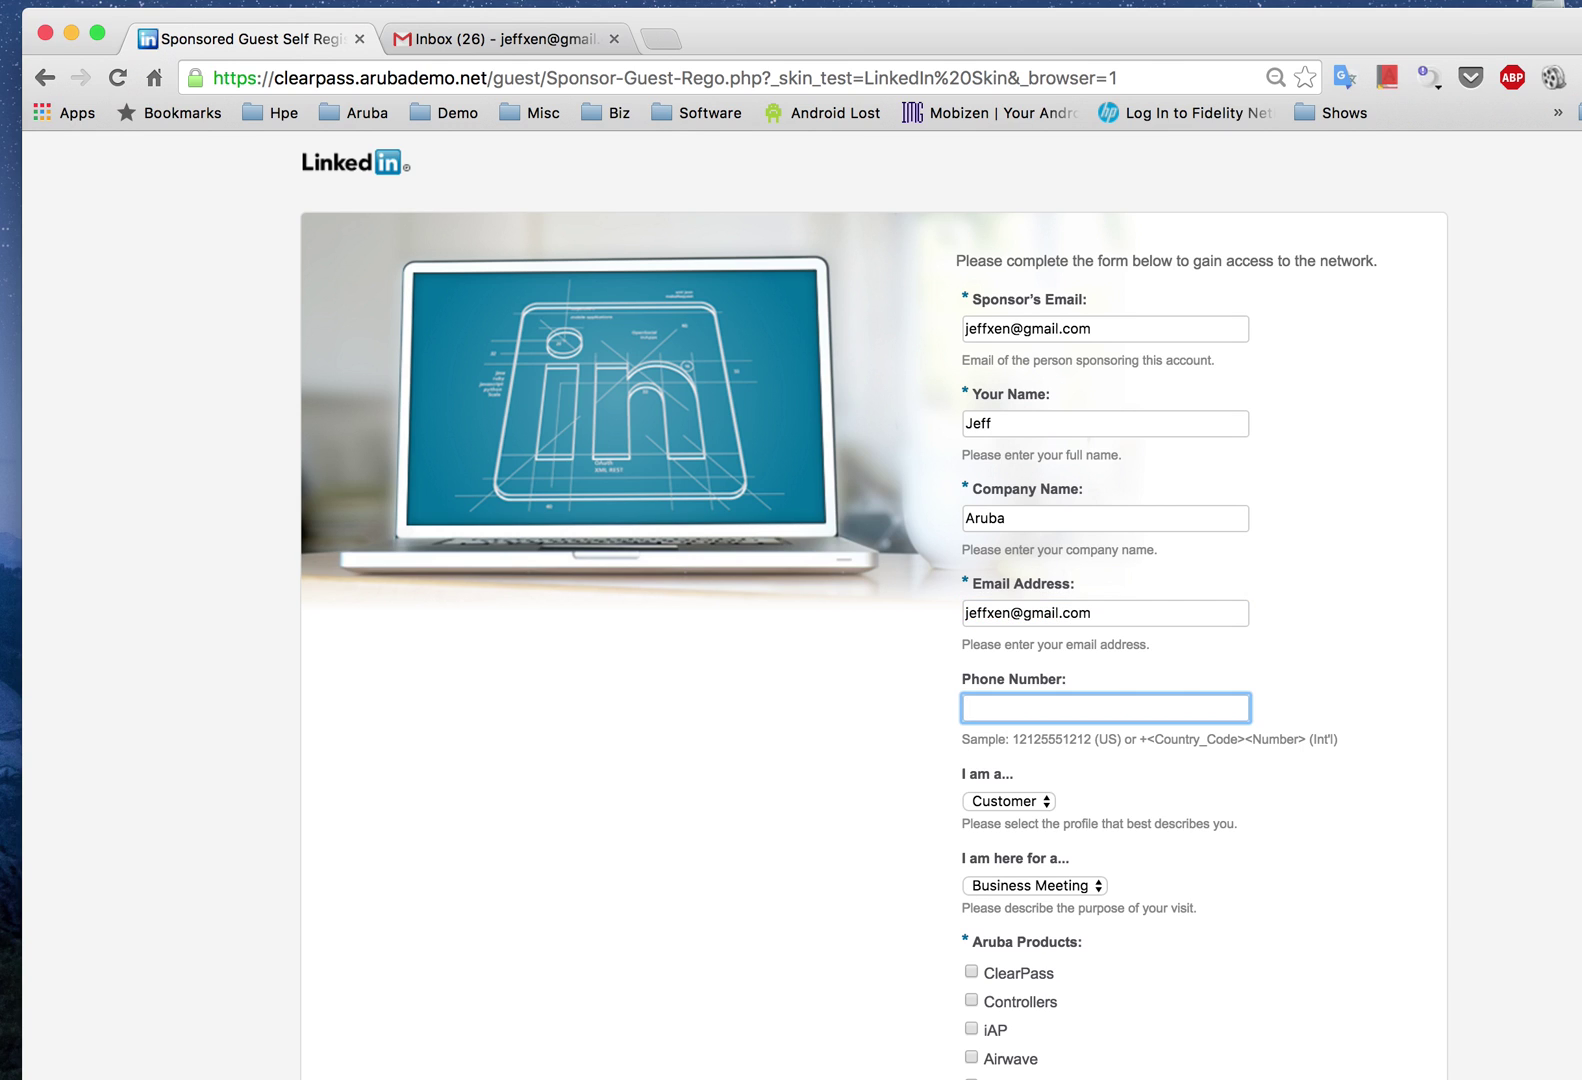
Step: Set the 'I am a...' visitor profile to Guest
scroll(1120, 676, "down", 1)
scroll(1118, 676, "down", 1)
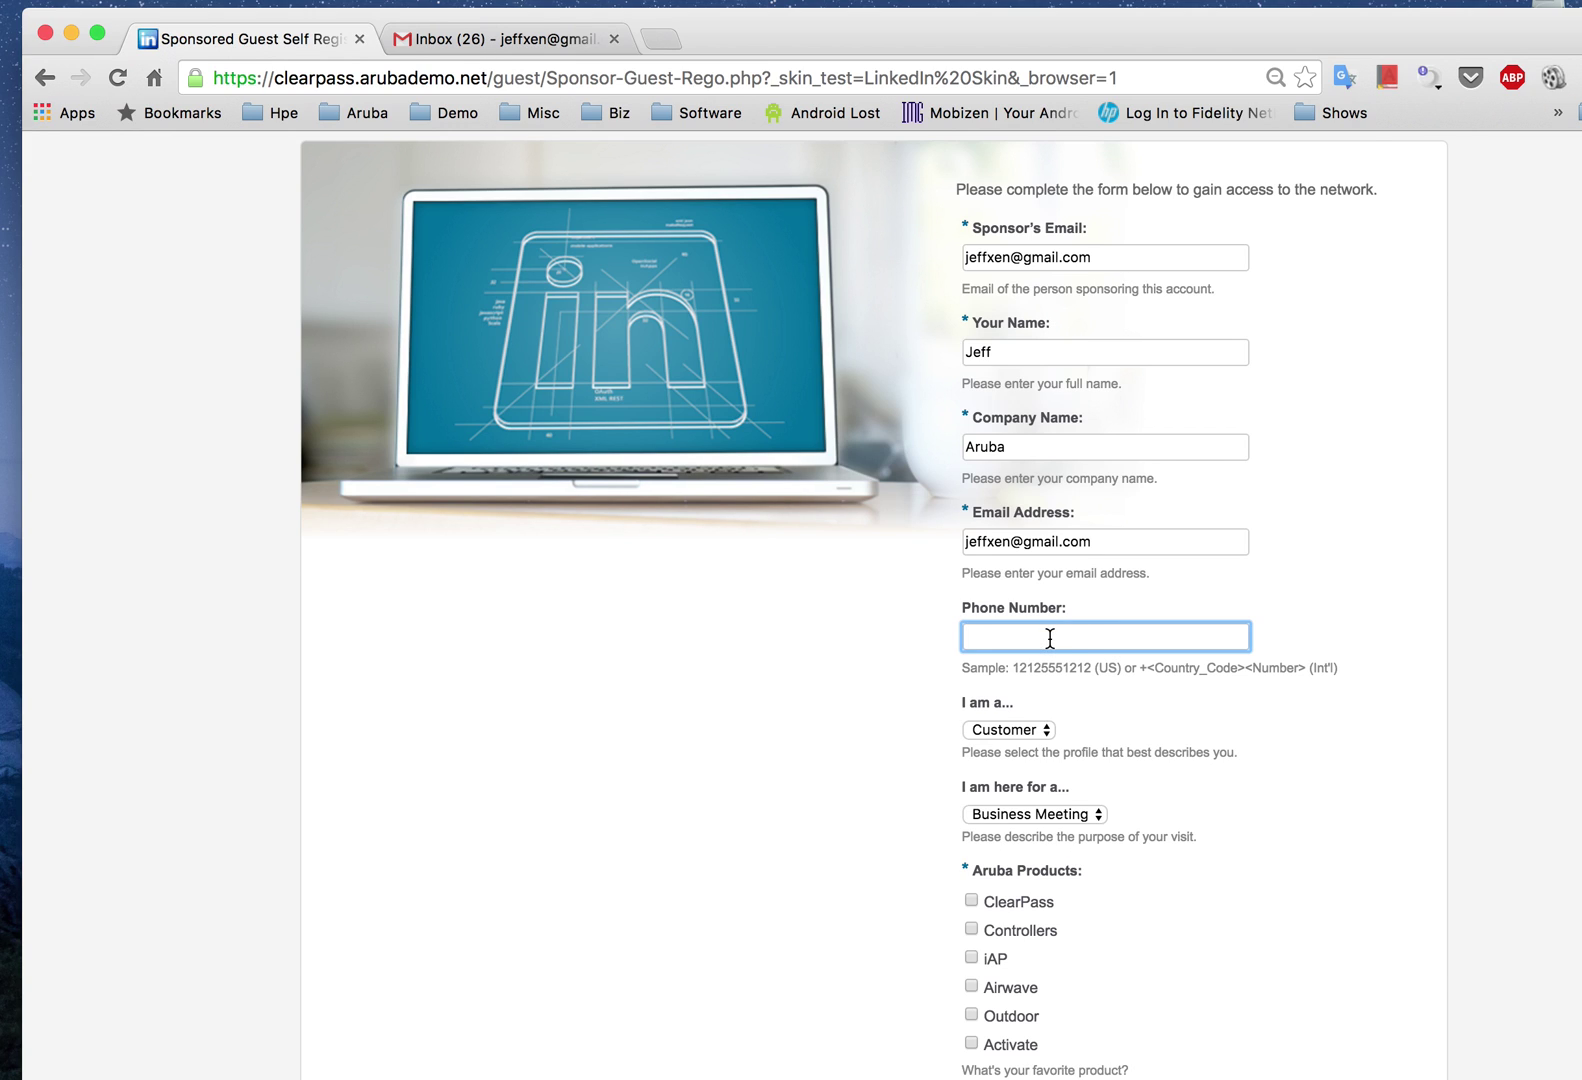
scroll(1049, 638, "down", 2)
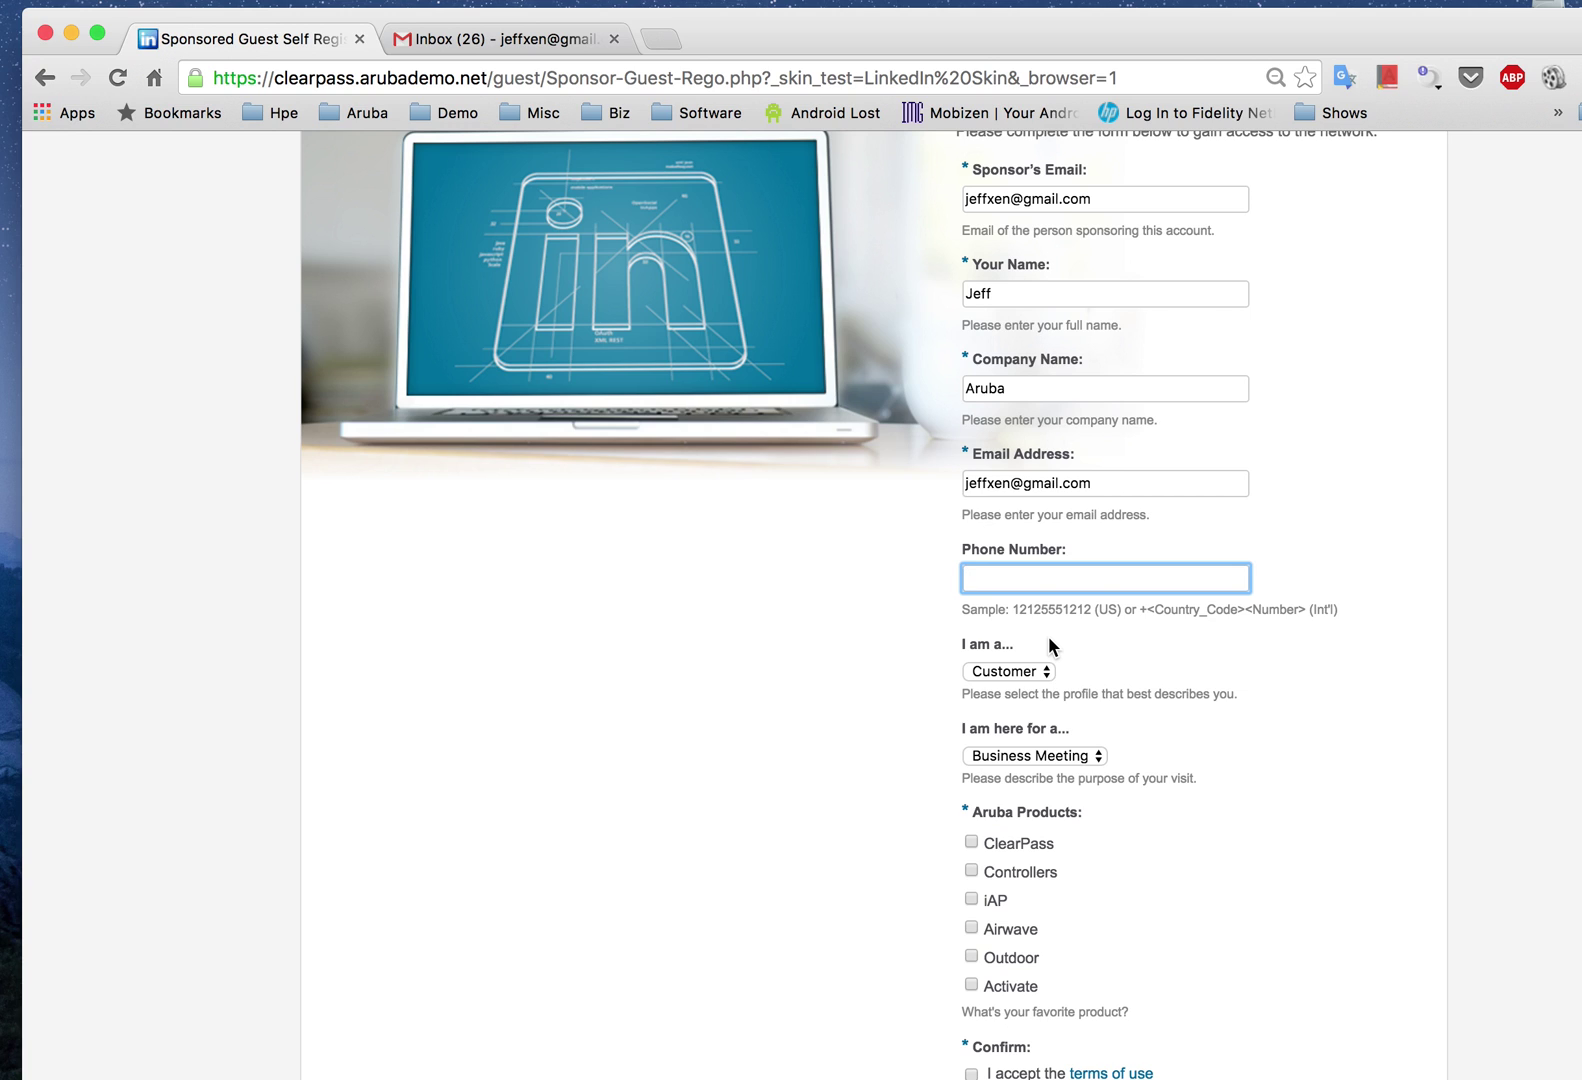
scroll(1048, 637, "down", 2)
left_click(1038, 608)
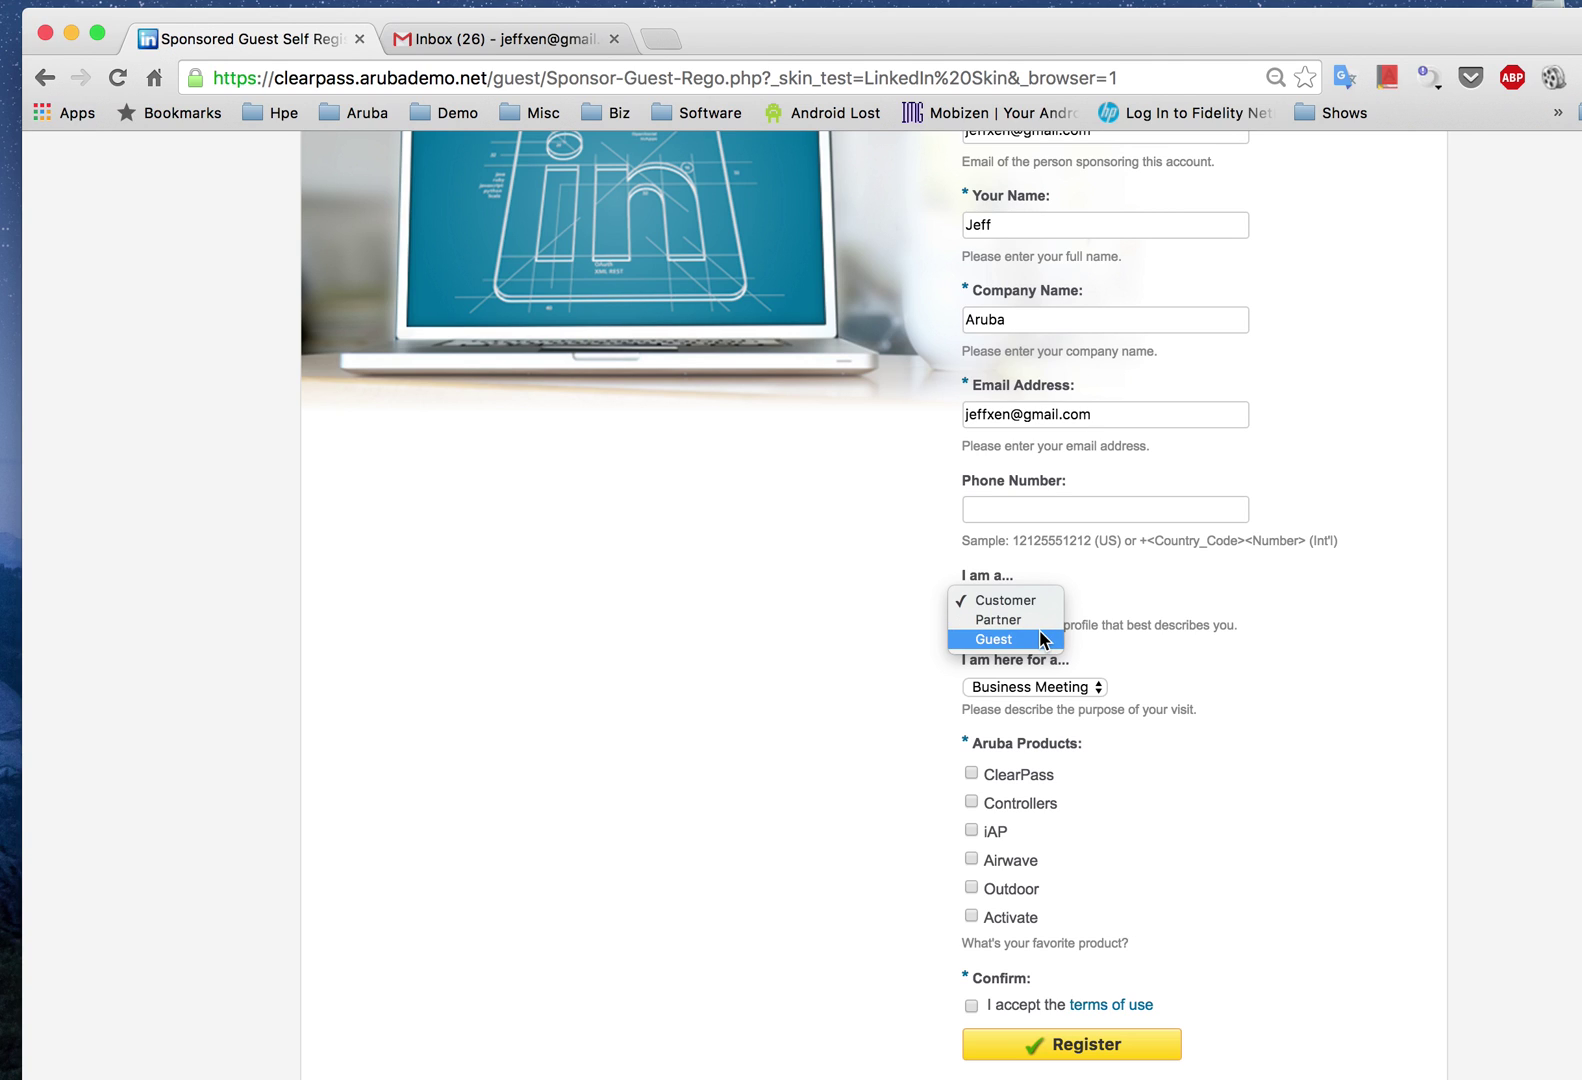
left_click(1039, 639)
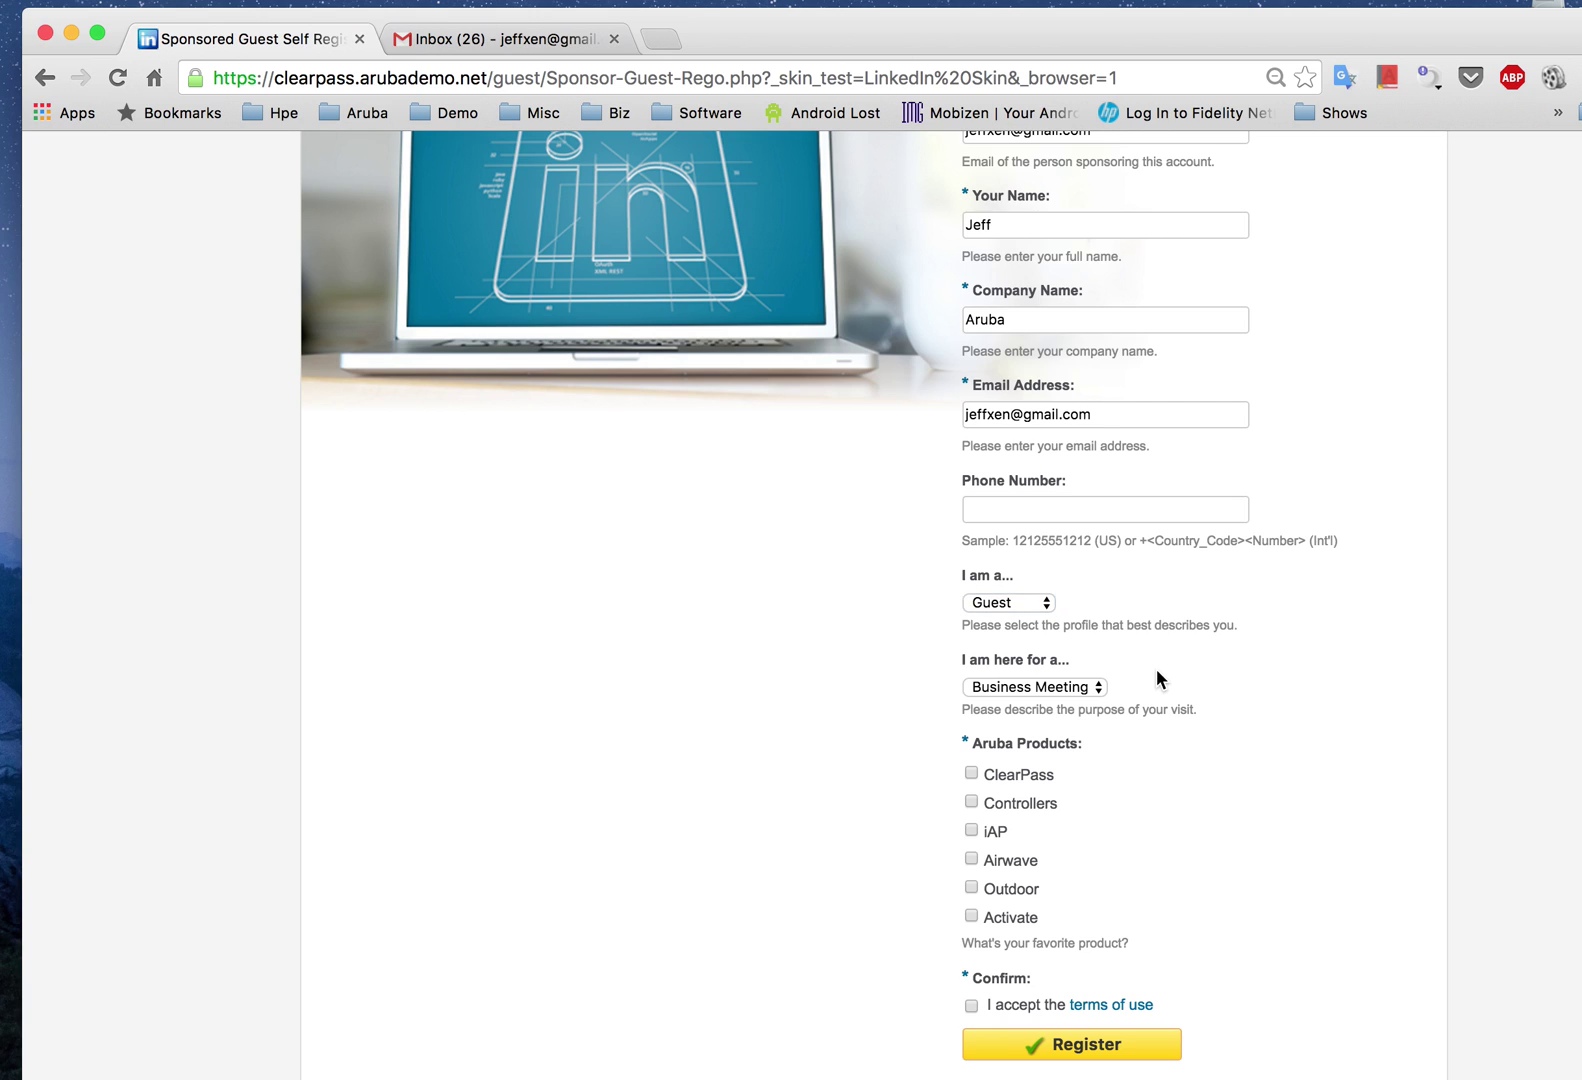
Step: Keep Business Meeting as the visit purpose and tick iAP among the products of interest
left_click(1094, 689)
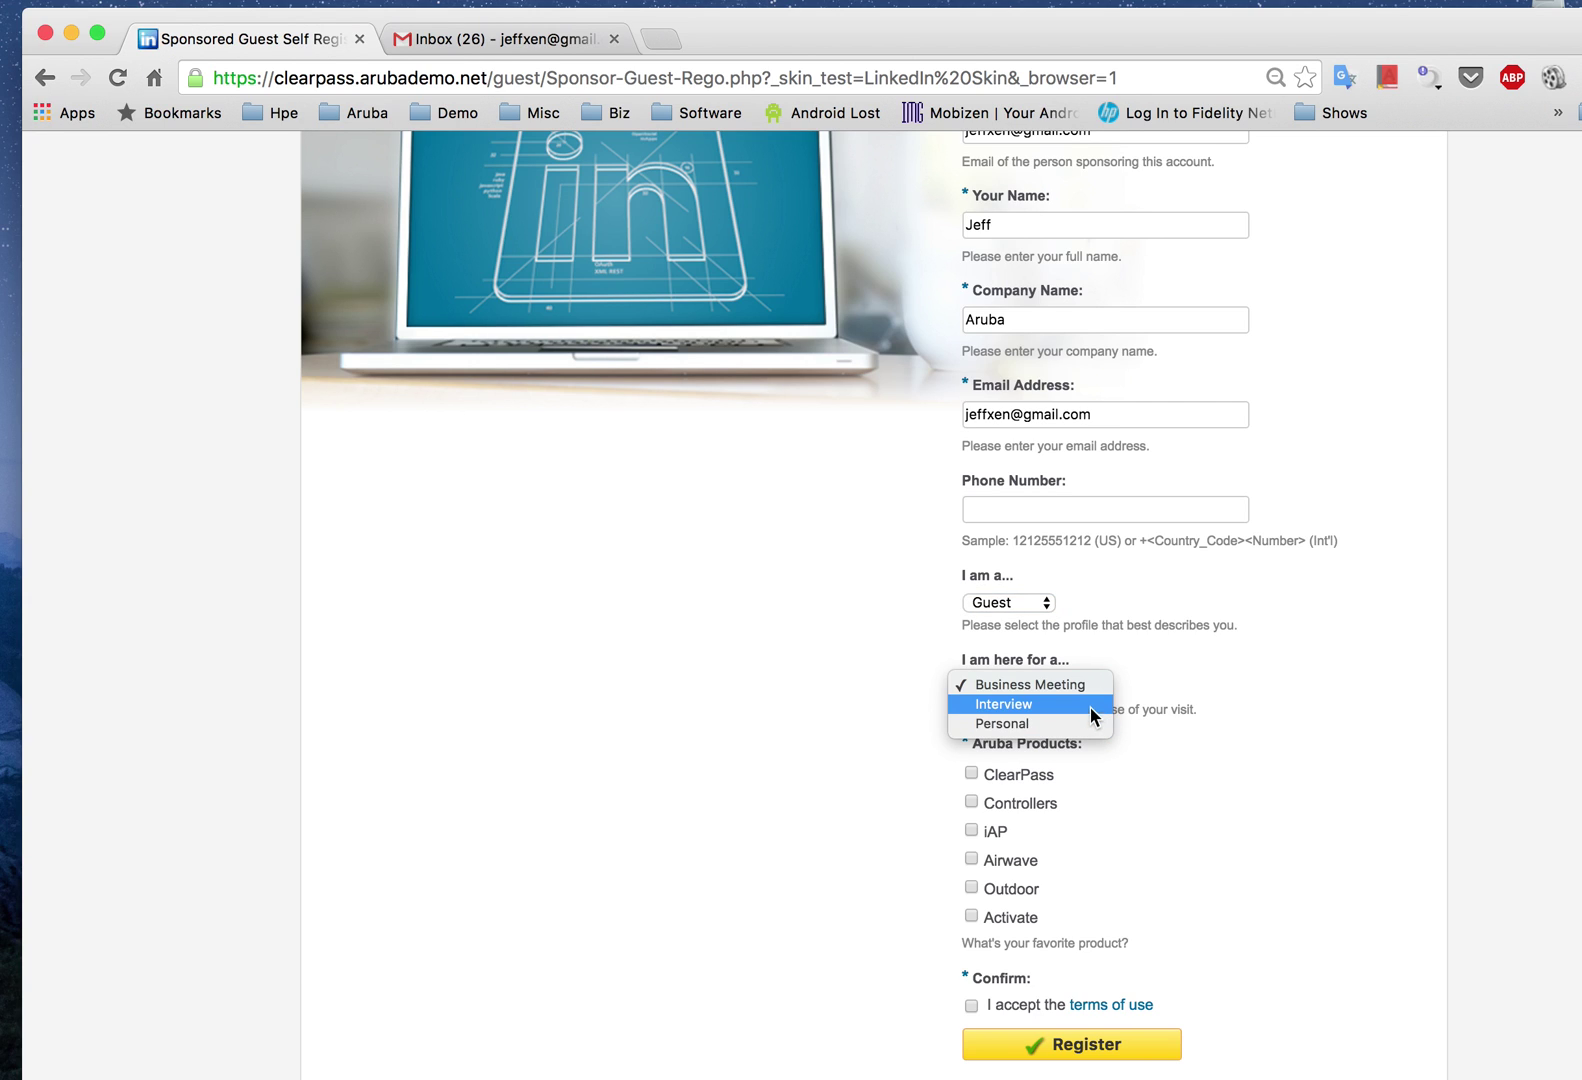
left_click(1144, 676)
scroll(1094, 812, "down", 2)
scroll(1094, 812, "down", 1)
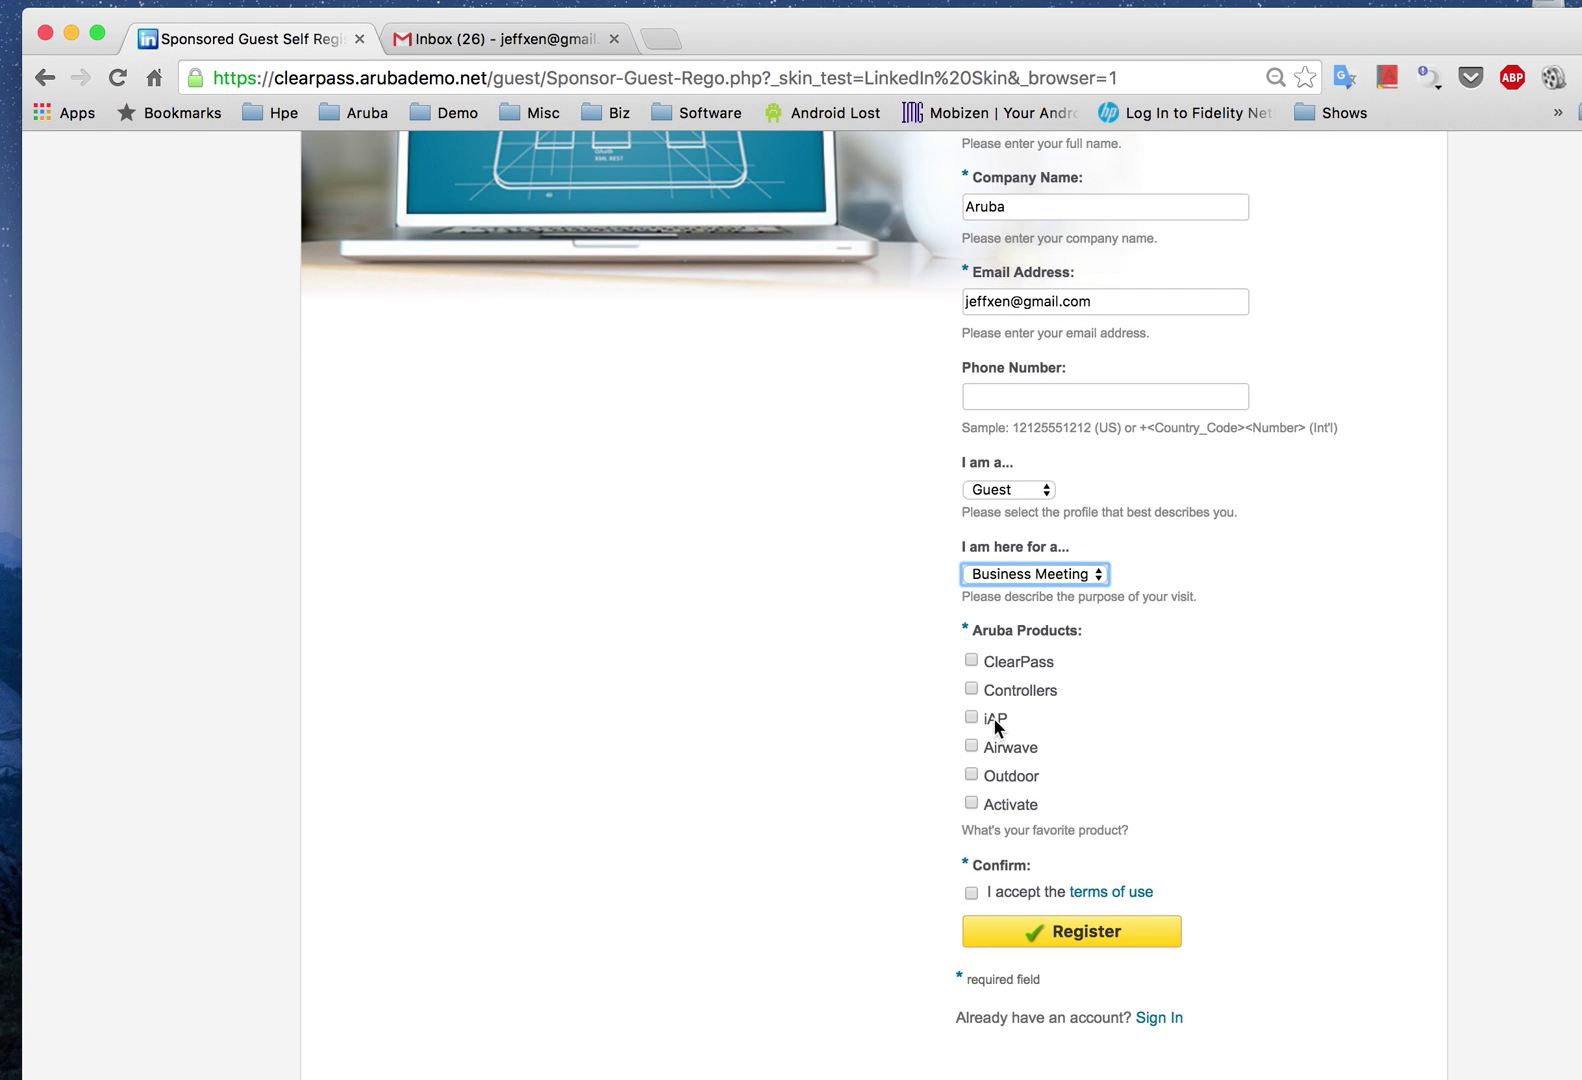
left_click(971, 717)
scroll(1135, 718, "down", 3)
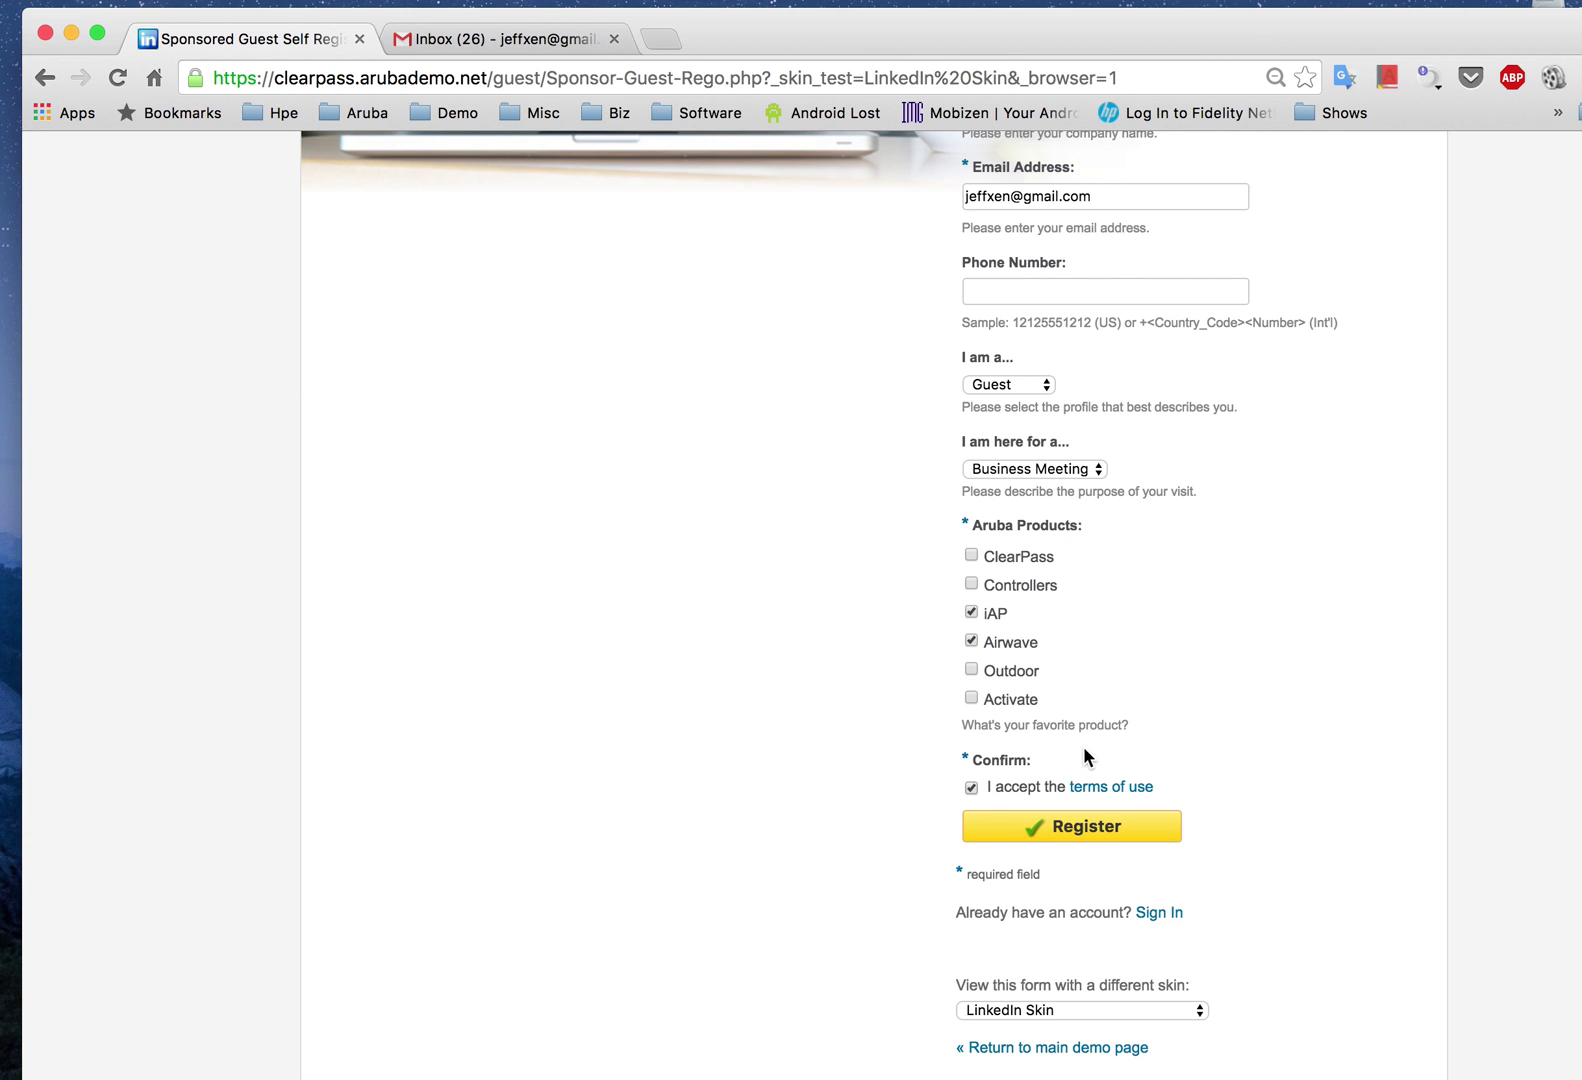
scroll(1145, 770, "down", 2)
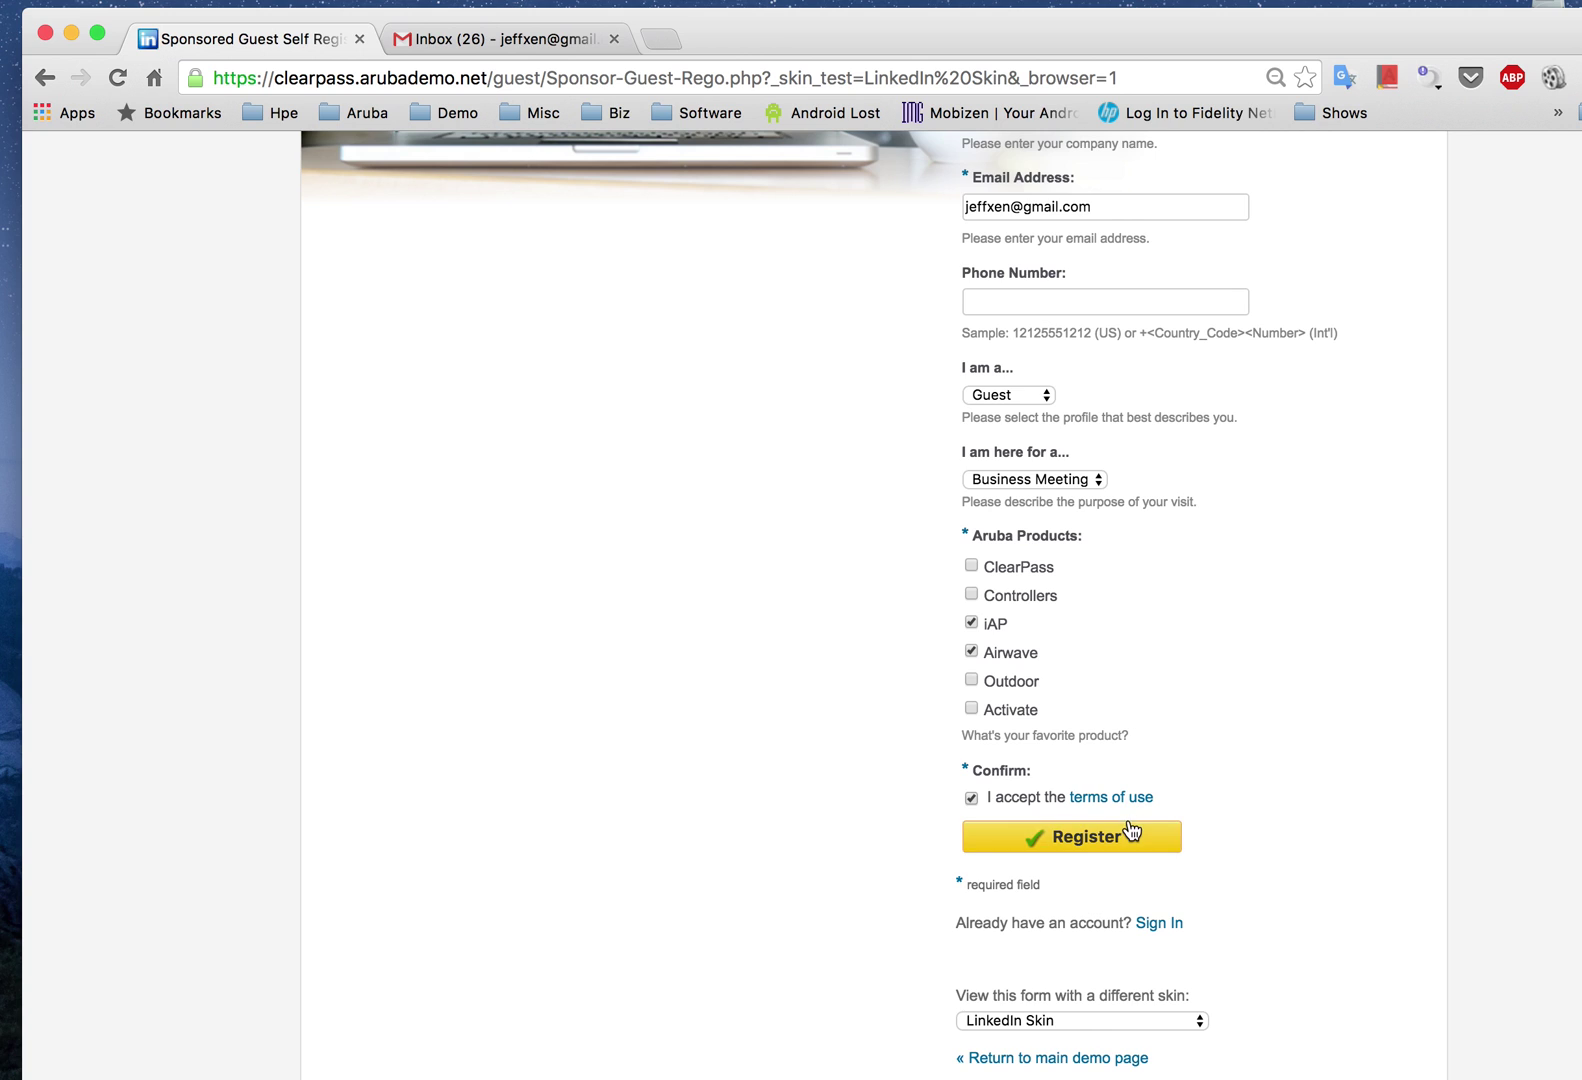
Step: Submit the form with the Register button to get the guest account receipt
left_click(1128, 834)
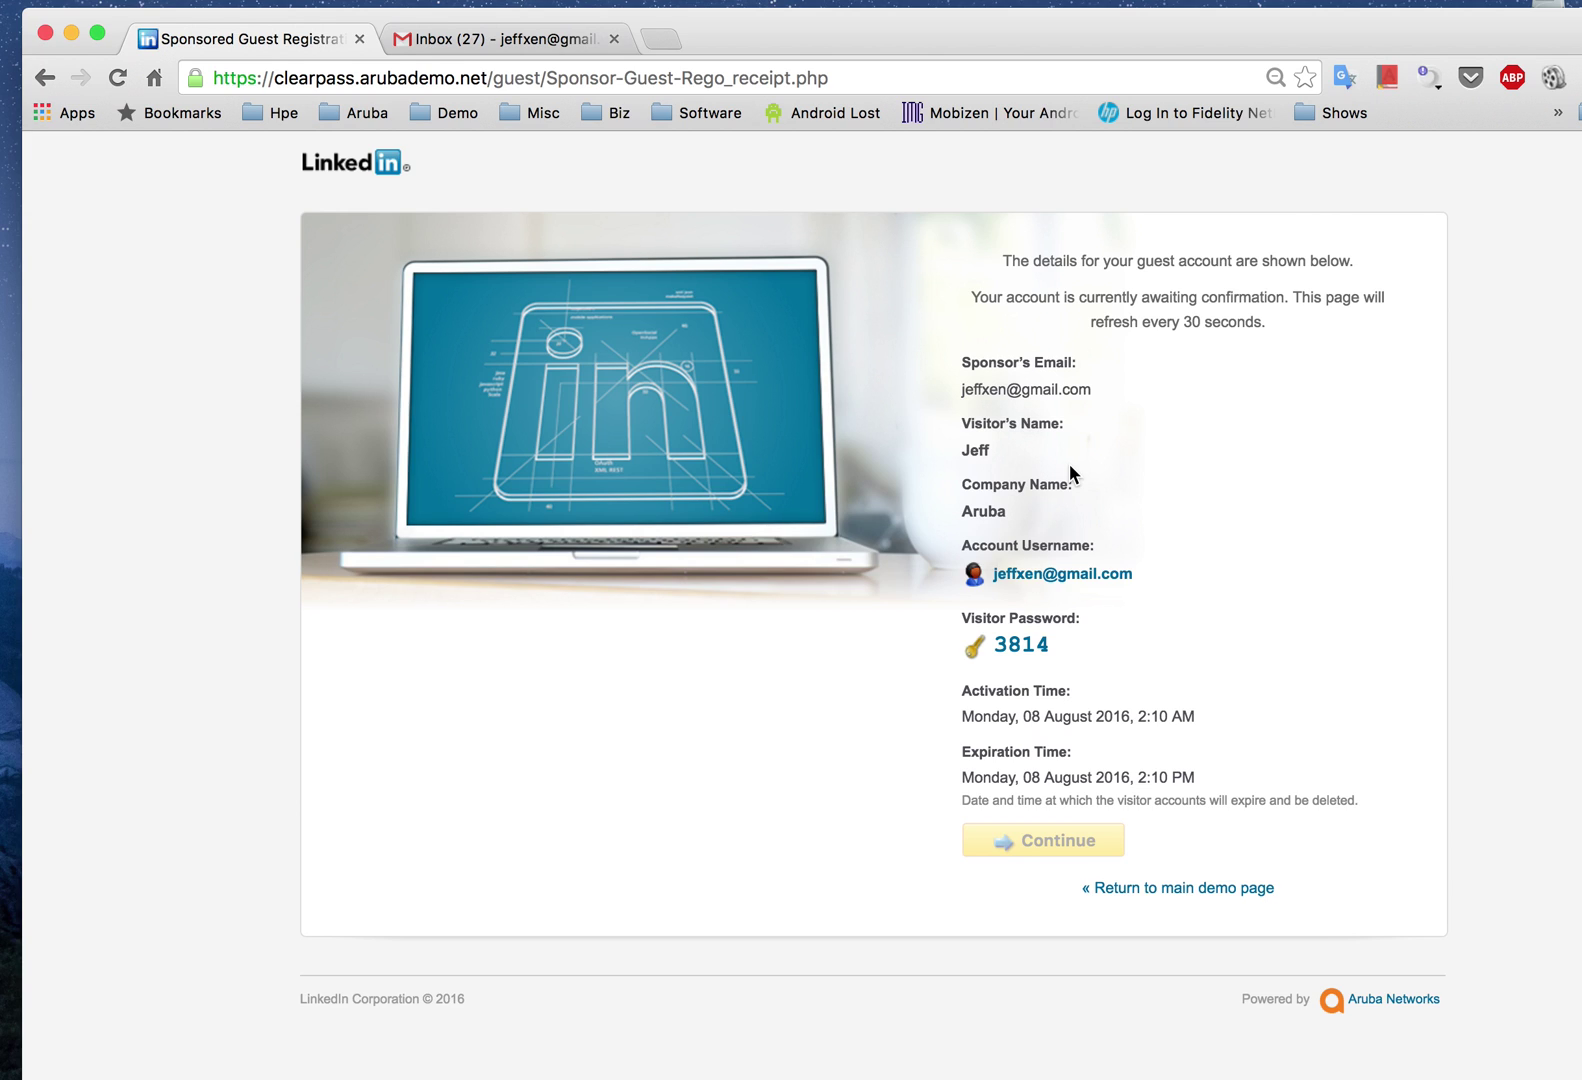
Step: Open the clearpass 'Sponsored Registration' request e-mail from the Gmail inbox
left_click(480, 38)
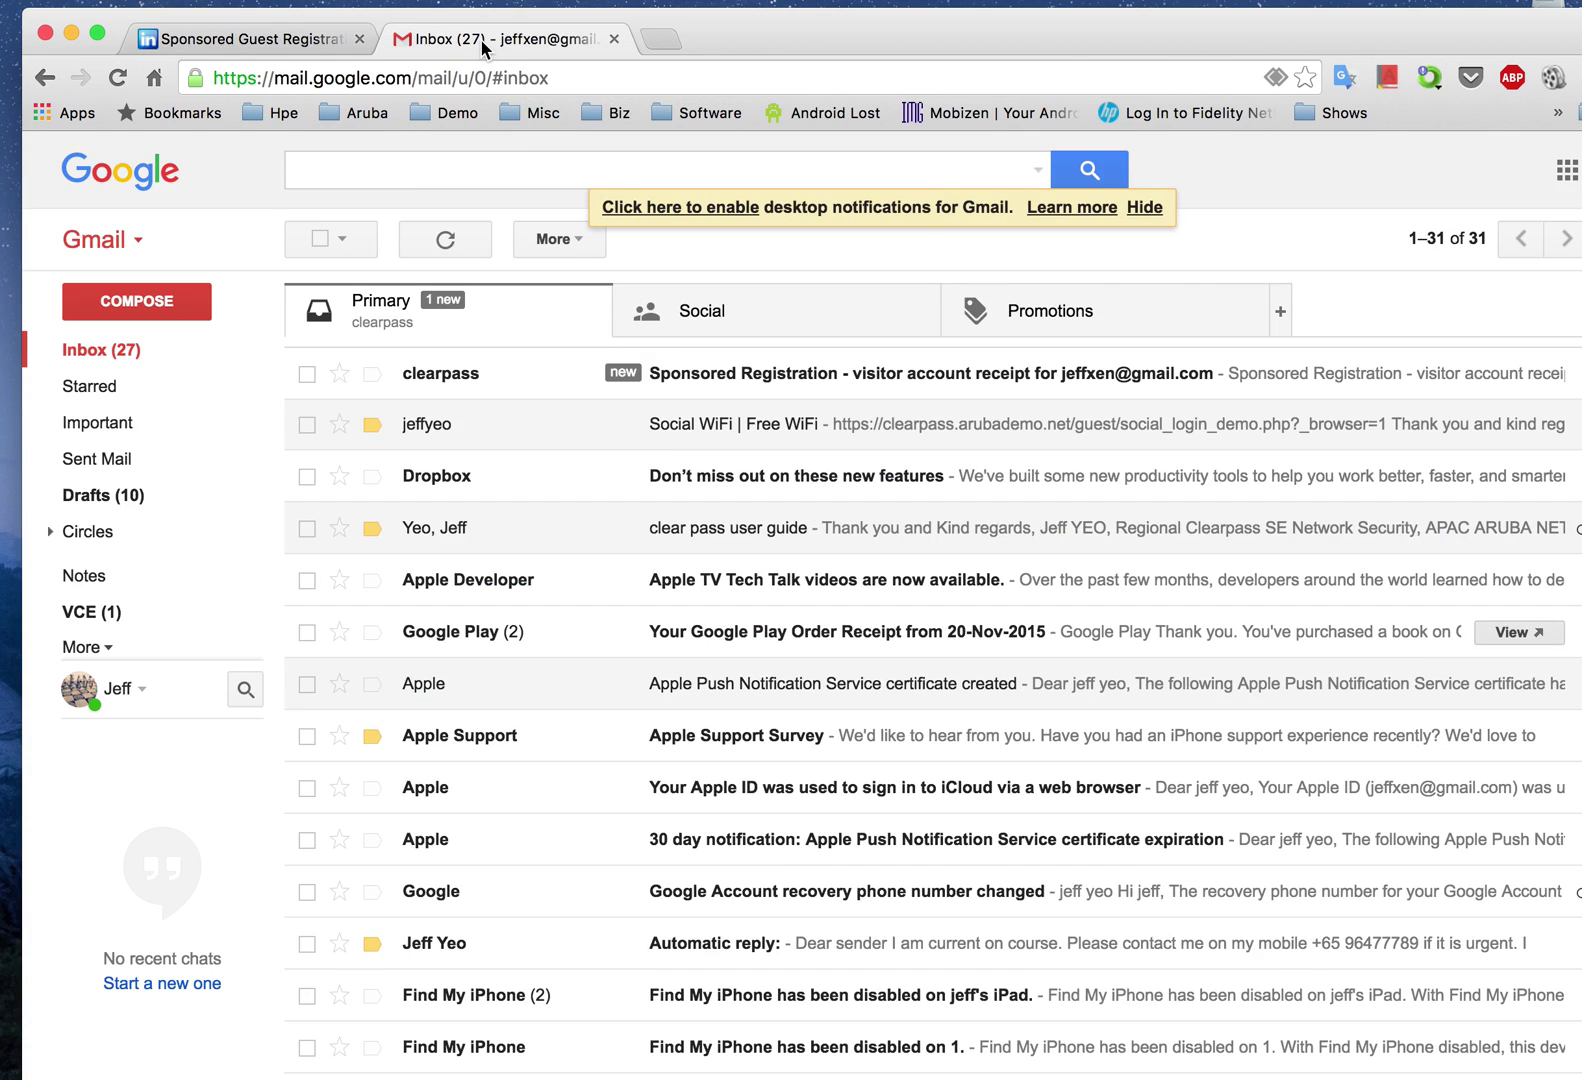
left_click(754, 370)
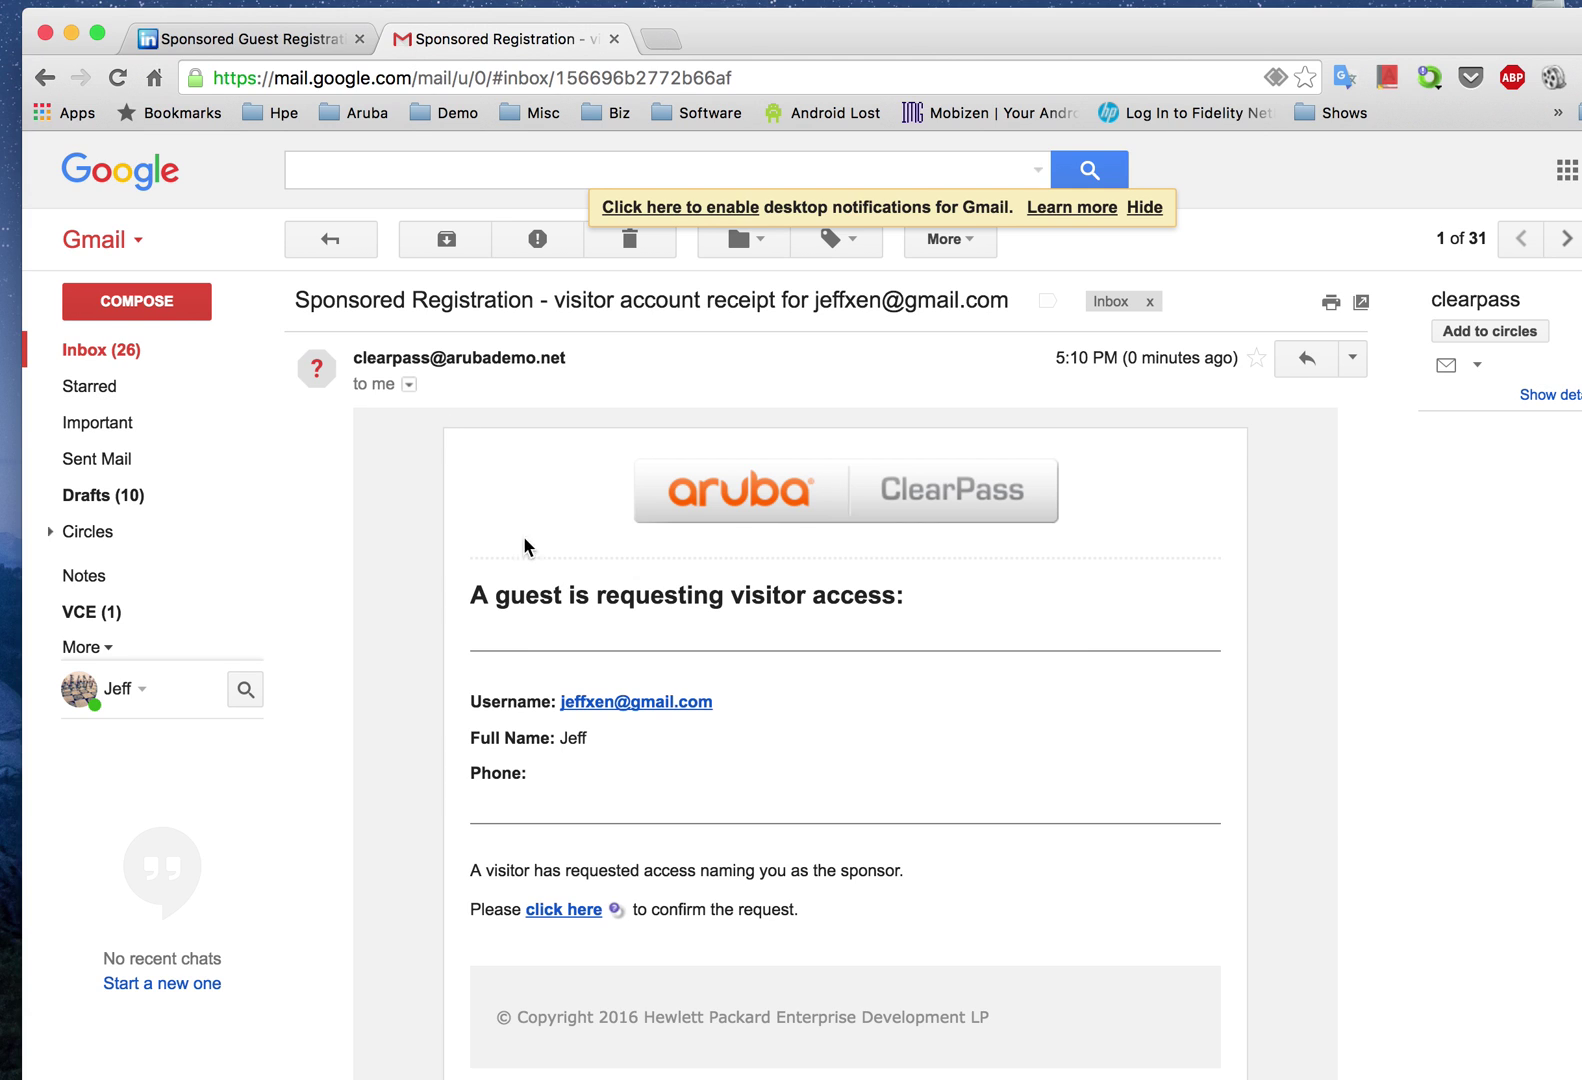
scroll(519, 625, "down", 3)
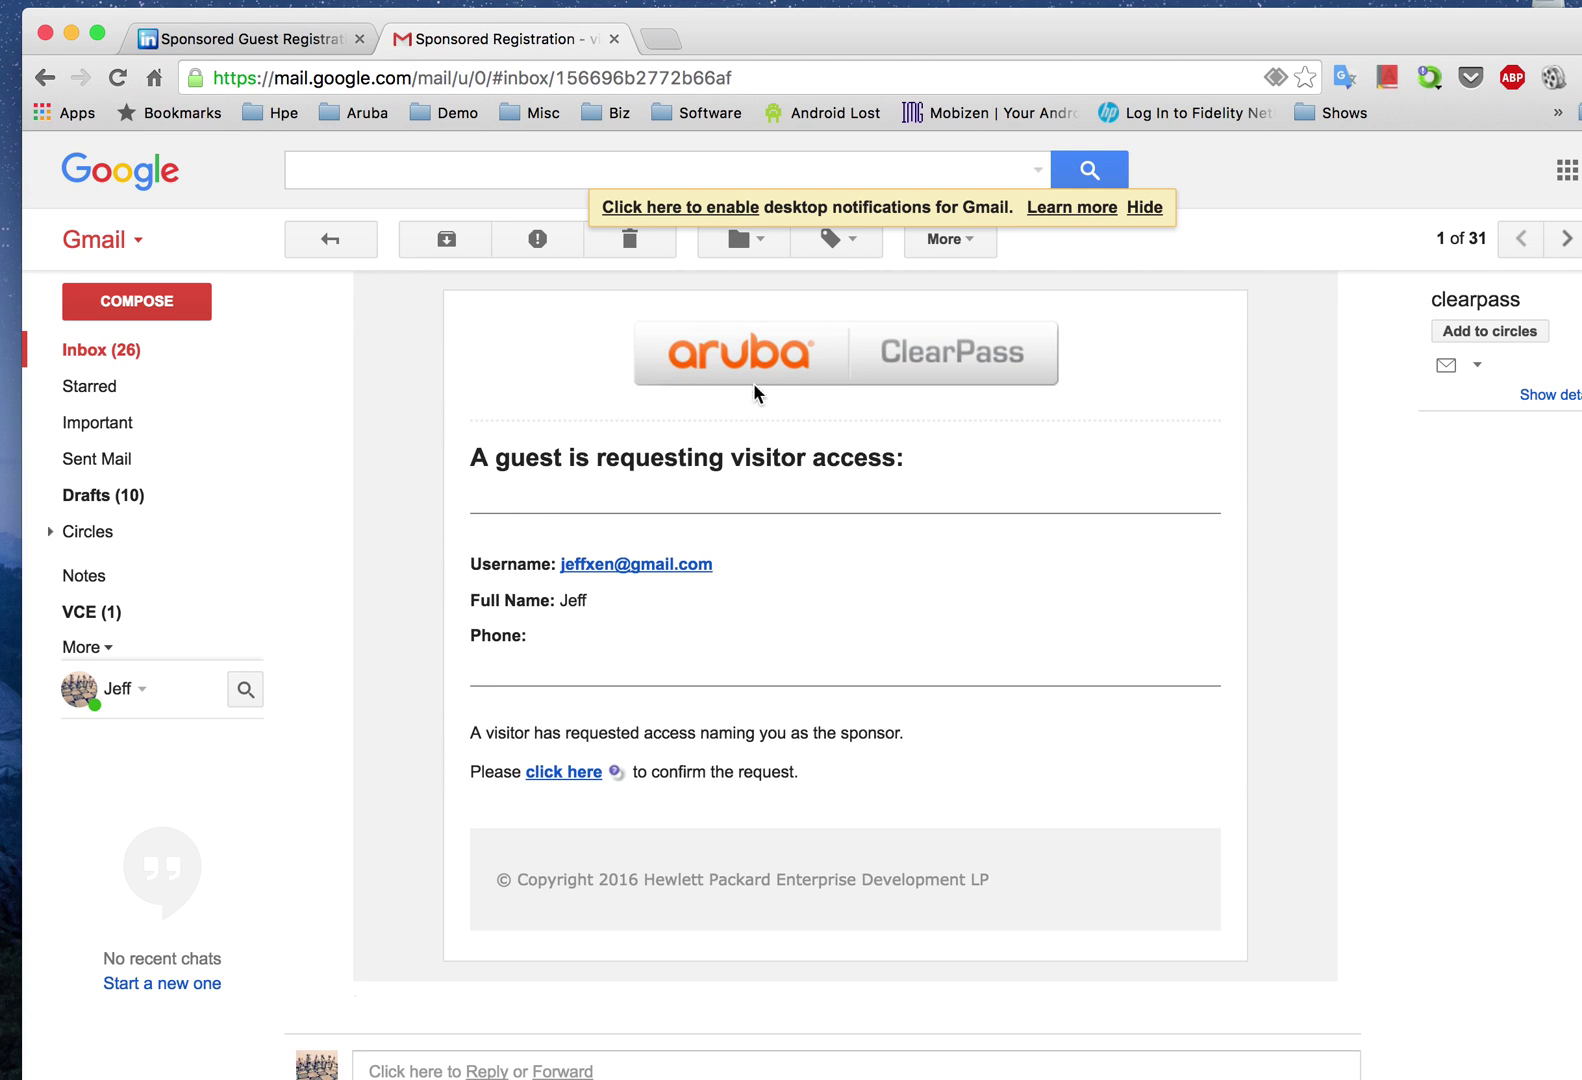
Step: Follow the e-mail's 'click here' link and confirm the guest's registration on the confirmation page
left_click(566, 773)
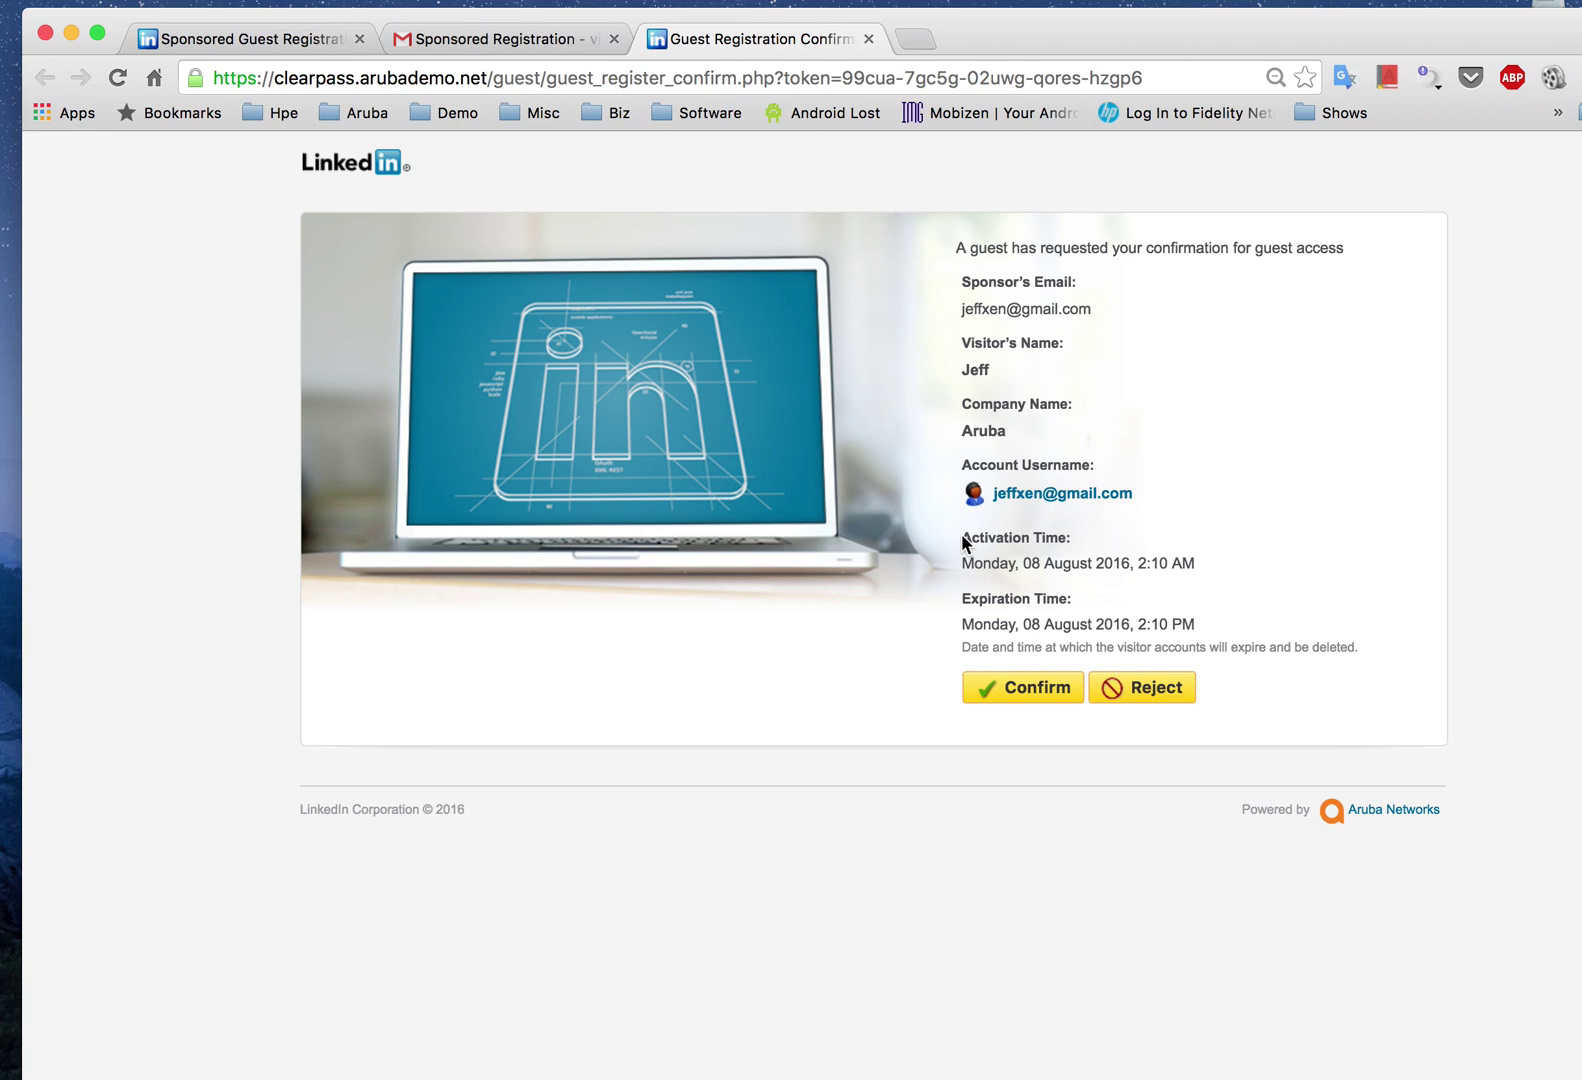
left_click_drag(962, 537, 1082, 540)
left_click(957, 605)
left_click(993, 693)
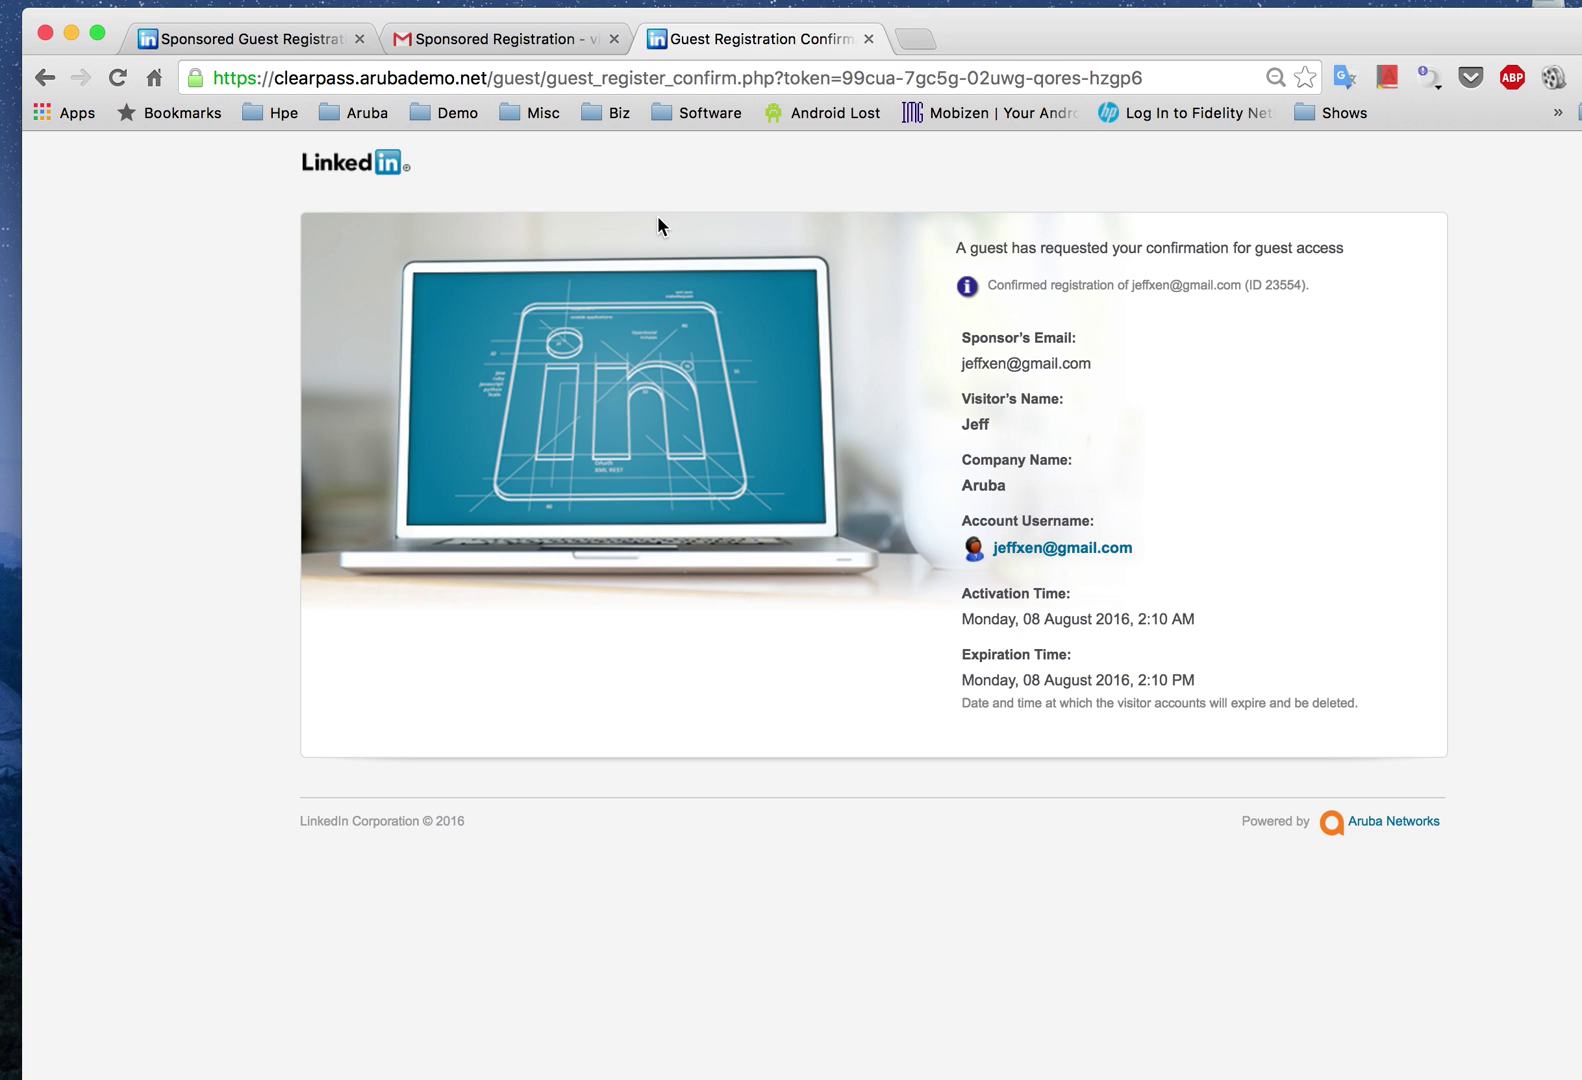
Step: Open the newest Sponsored Registration welcome e-mail from the Gmail inbox
left_click(531, 44)
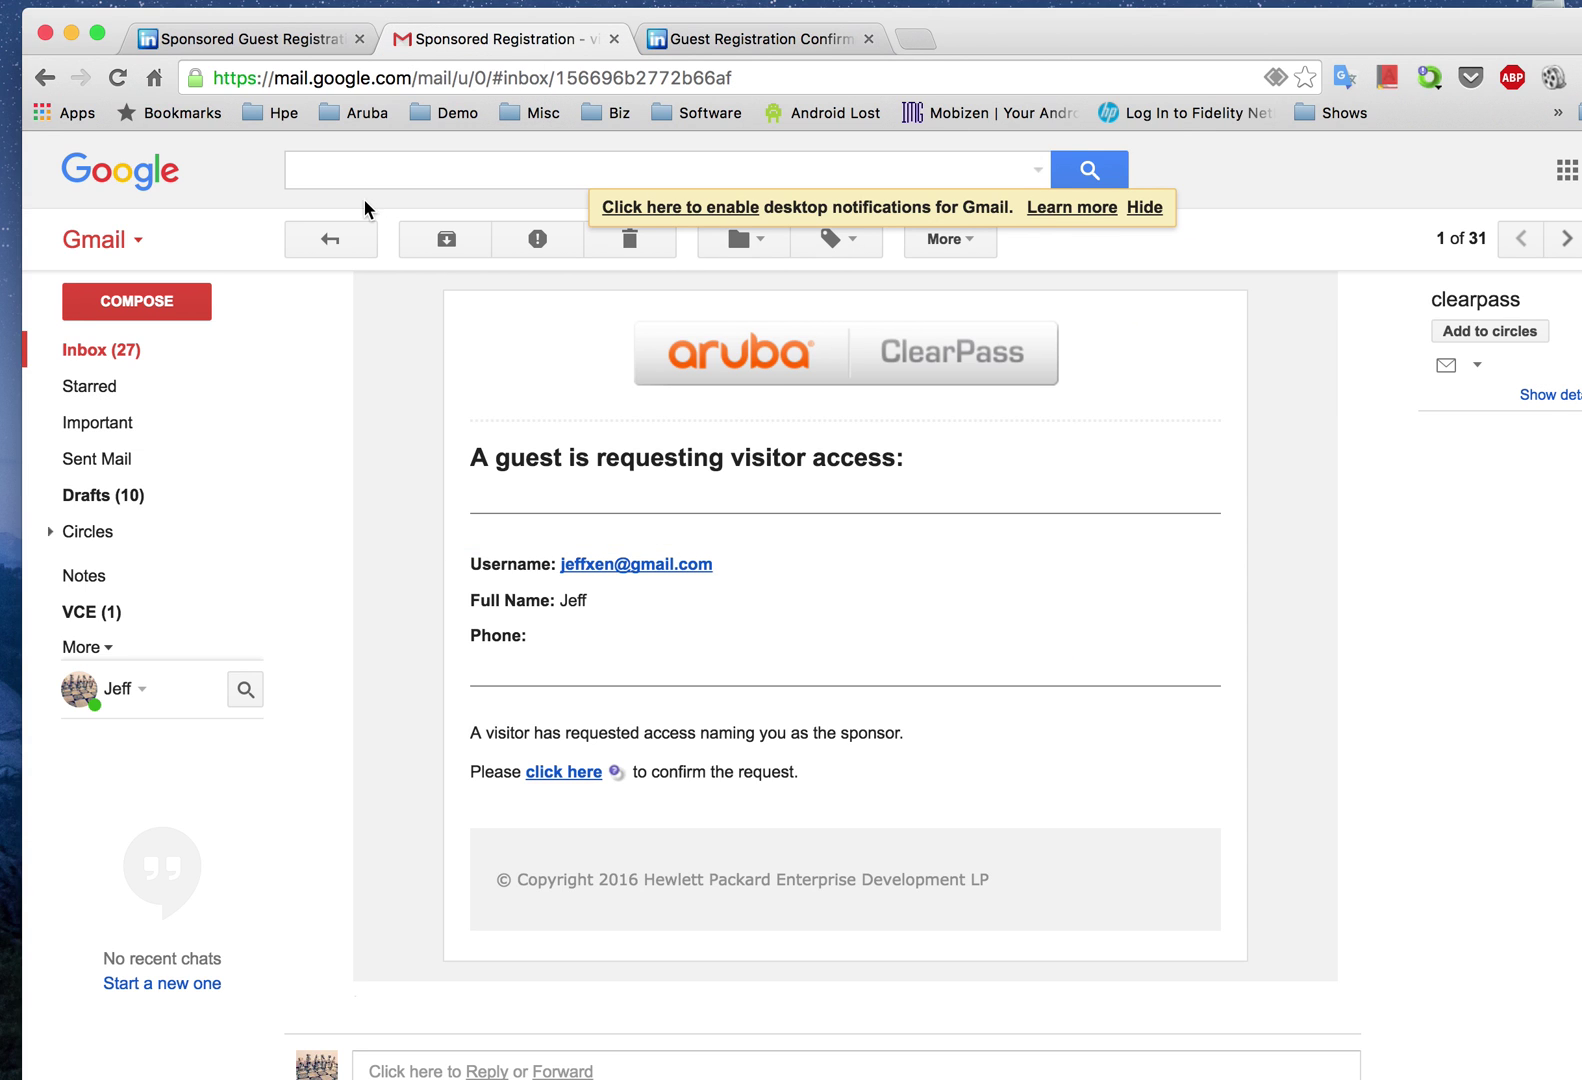
left_click(118, 352)
left_click(770, 378)
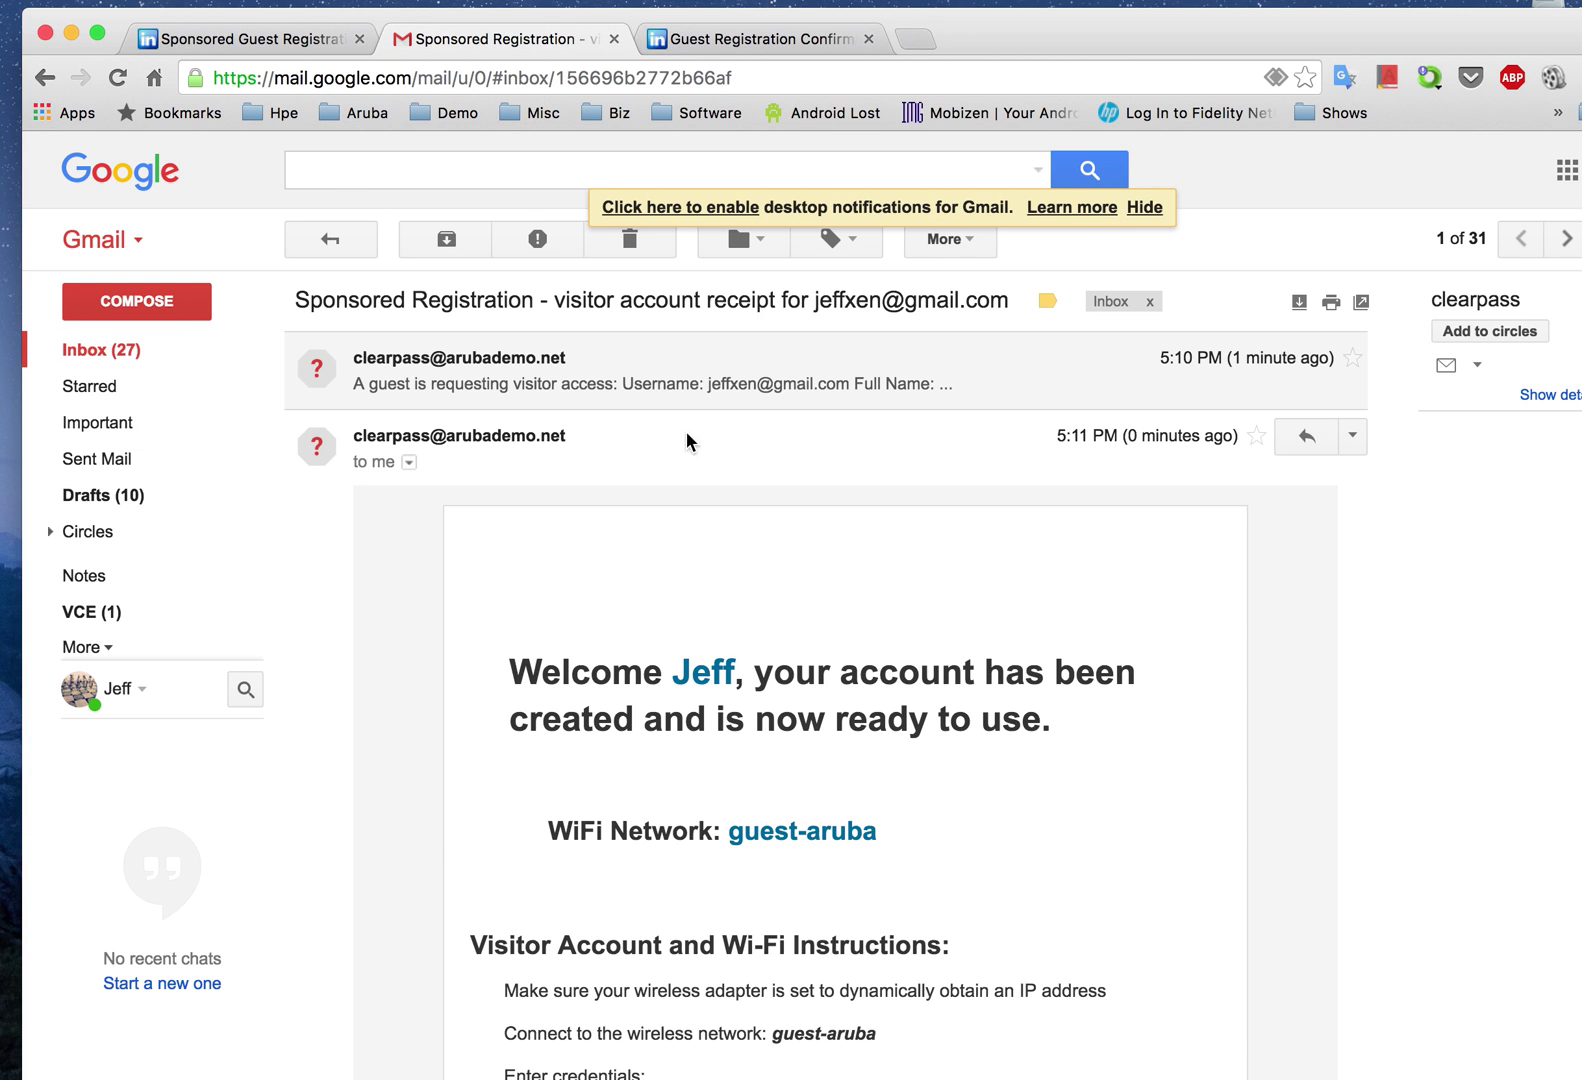
scroll(724, 635, "down", 5)
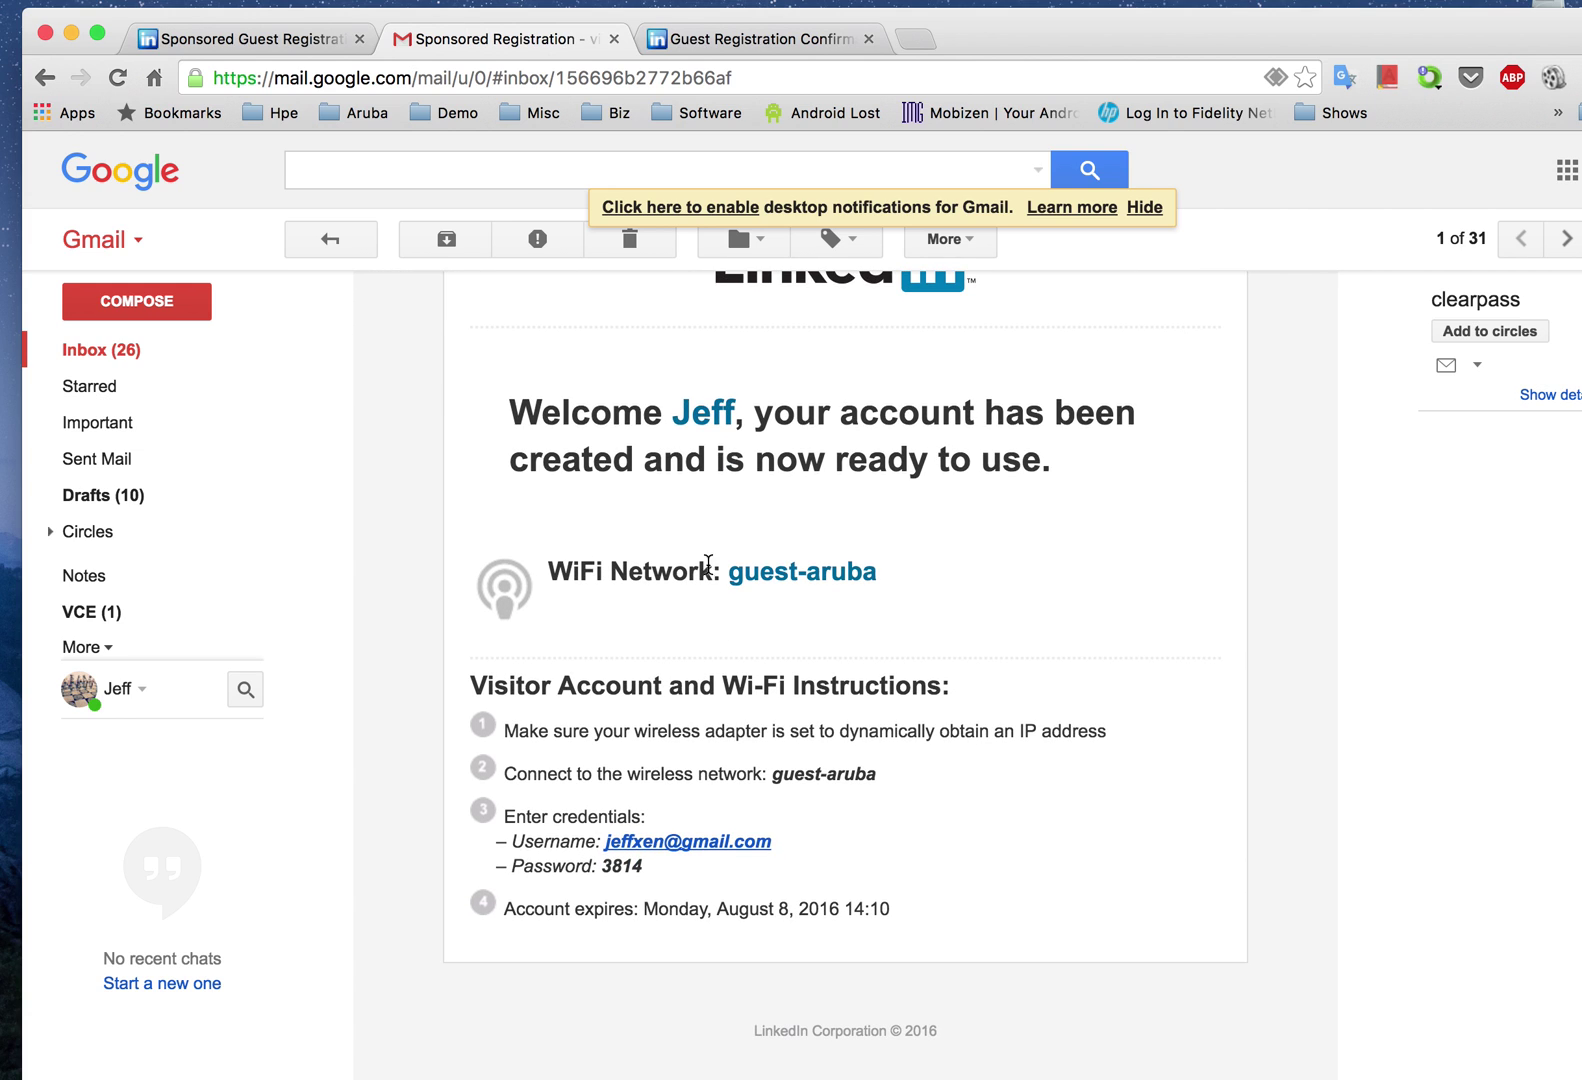
Step: Highlight the welcome heading, the visitor password and the August 8, 2016 14:10 expiry
left_click_drag(503, 410, 1060, 497)
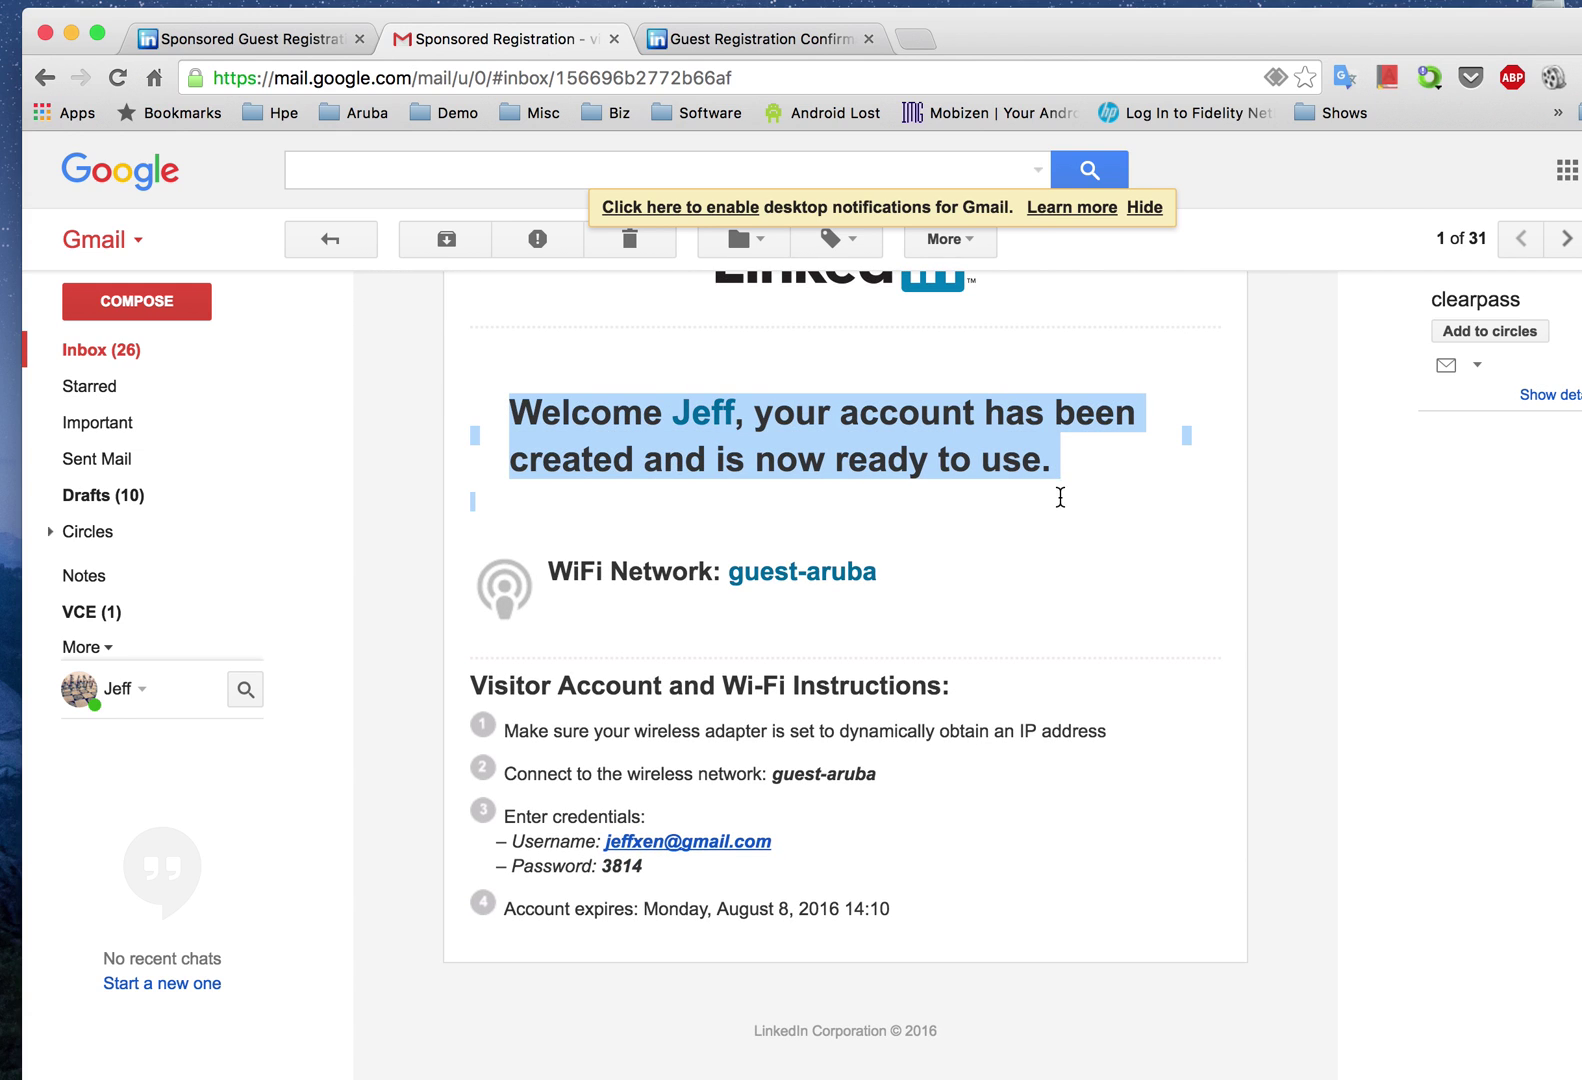
left_click(892, 586)
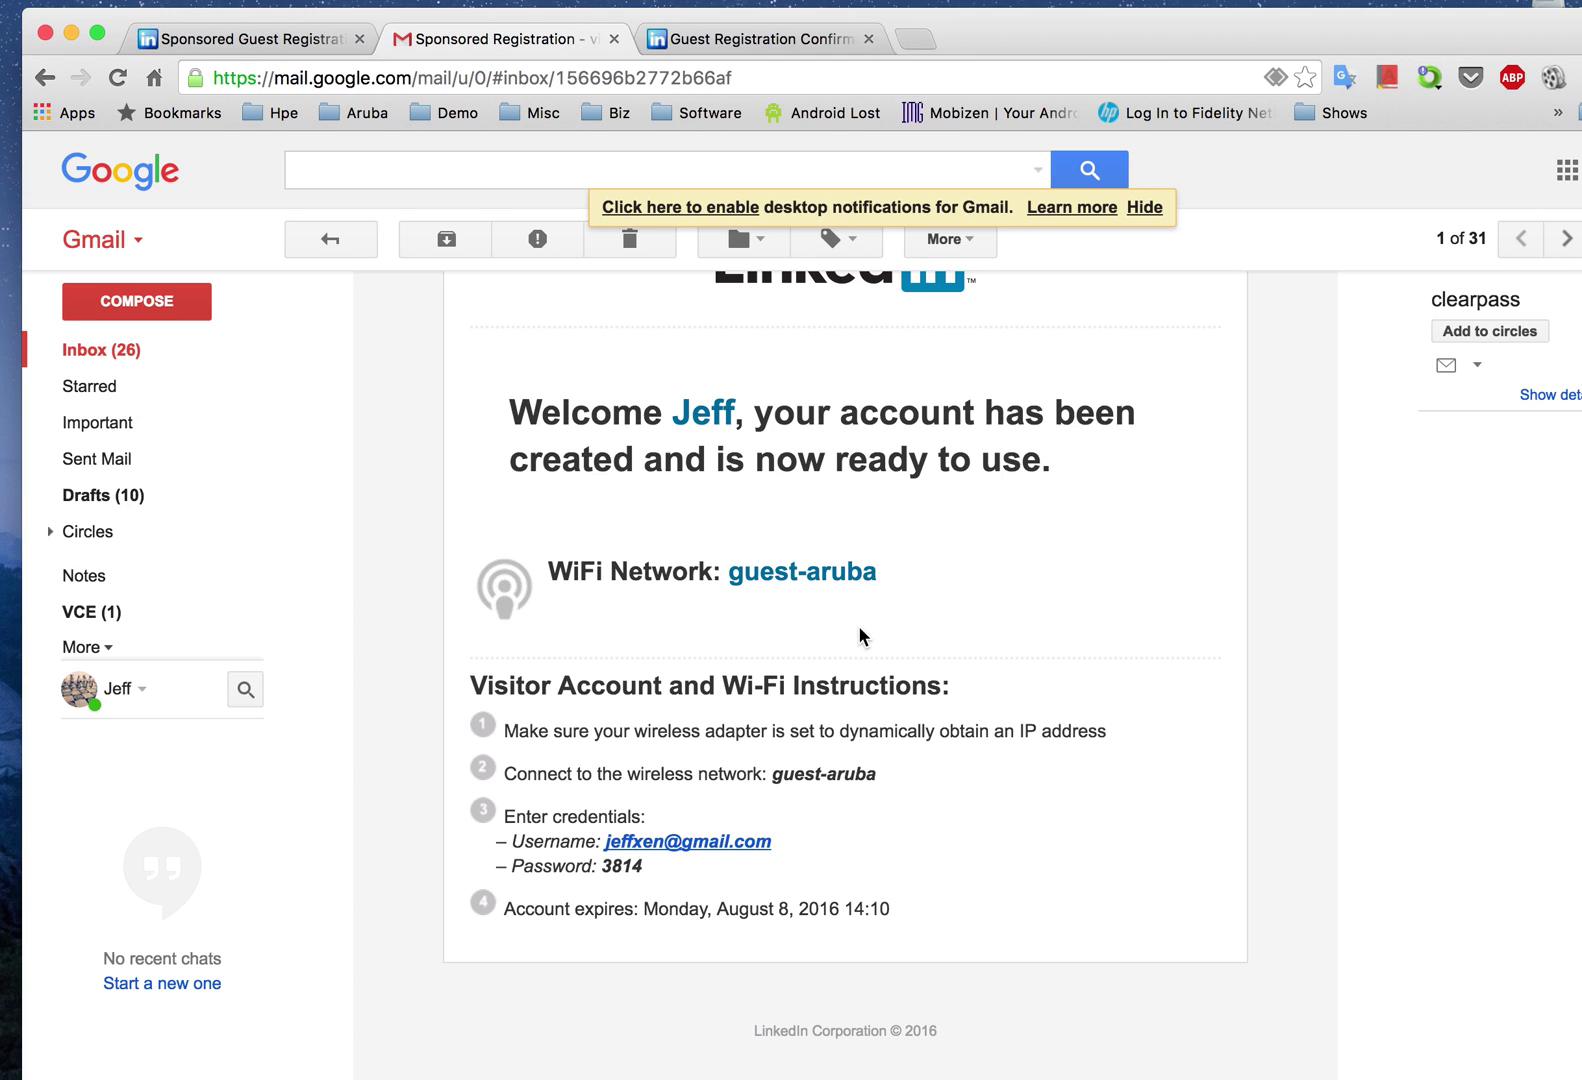
double_click(612, 866)
left_click(695, 880)
left_click_drag(617, 912, 942, 927)
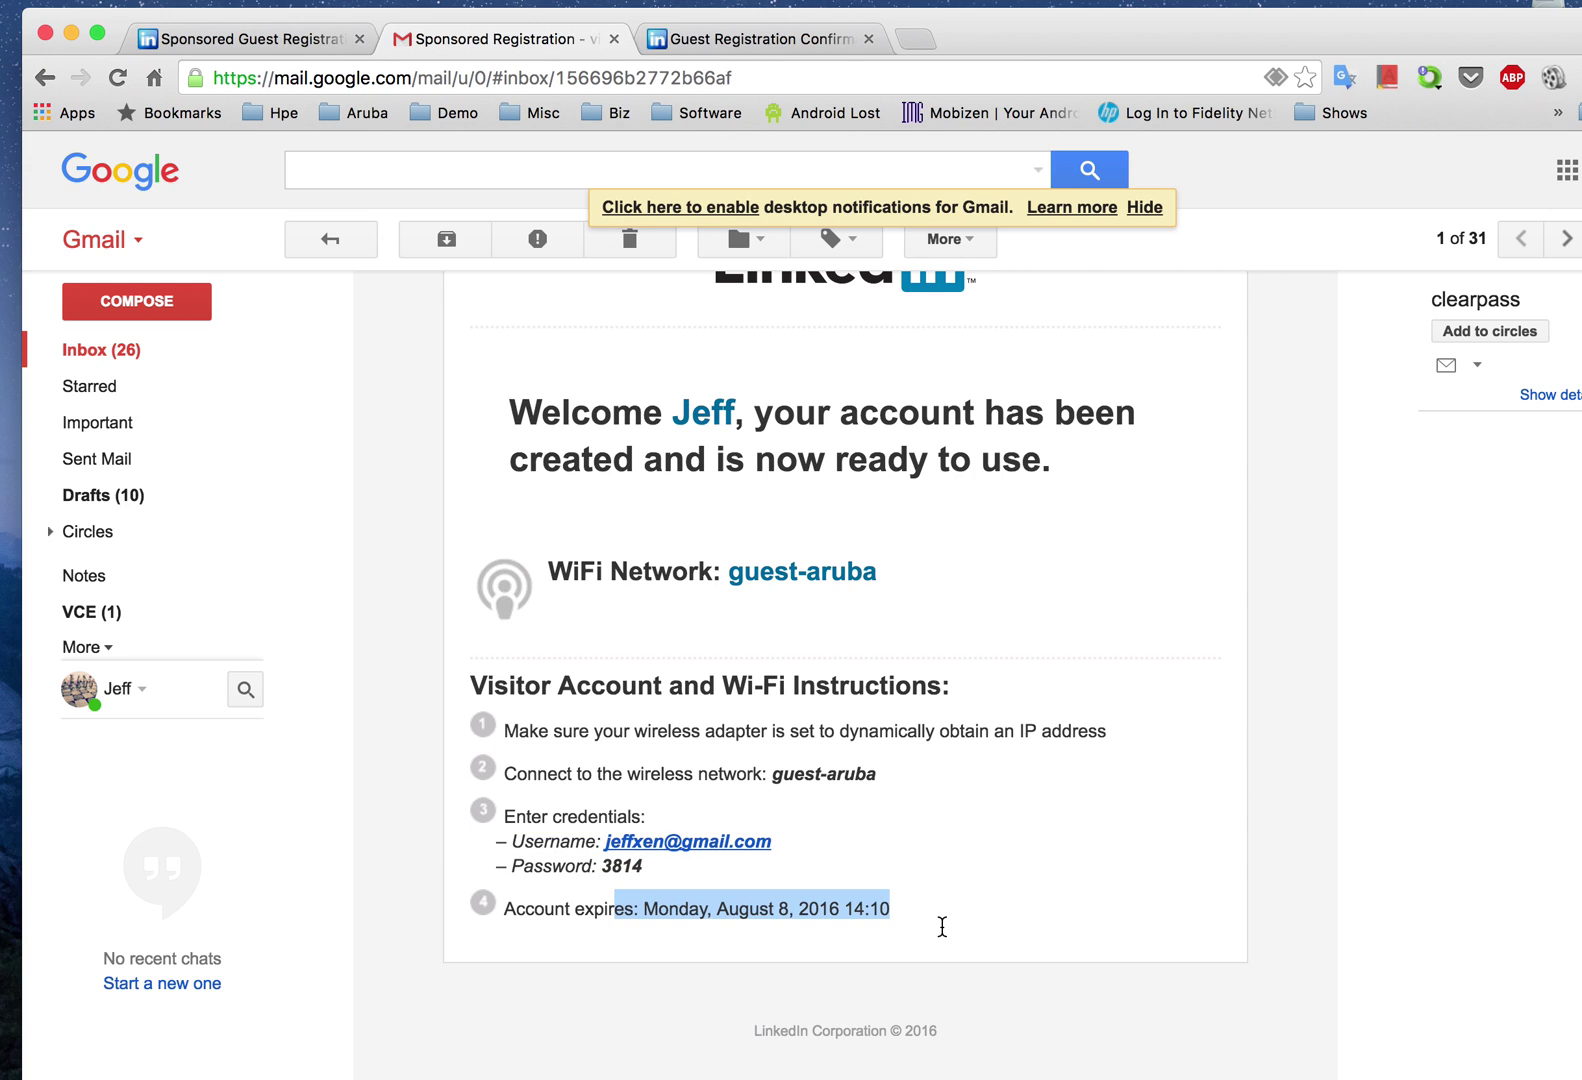
left_click(944, 852)
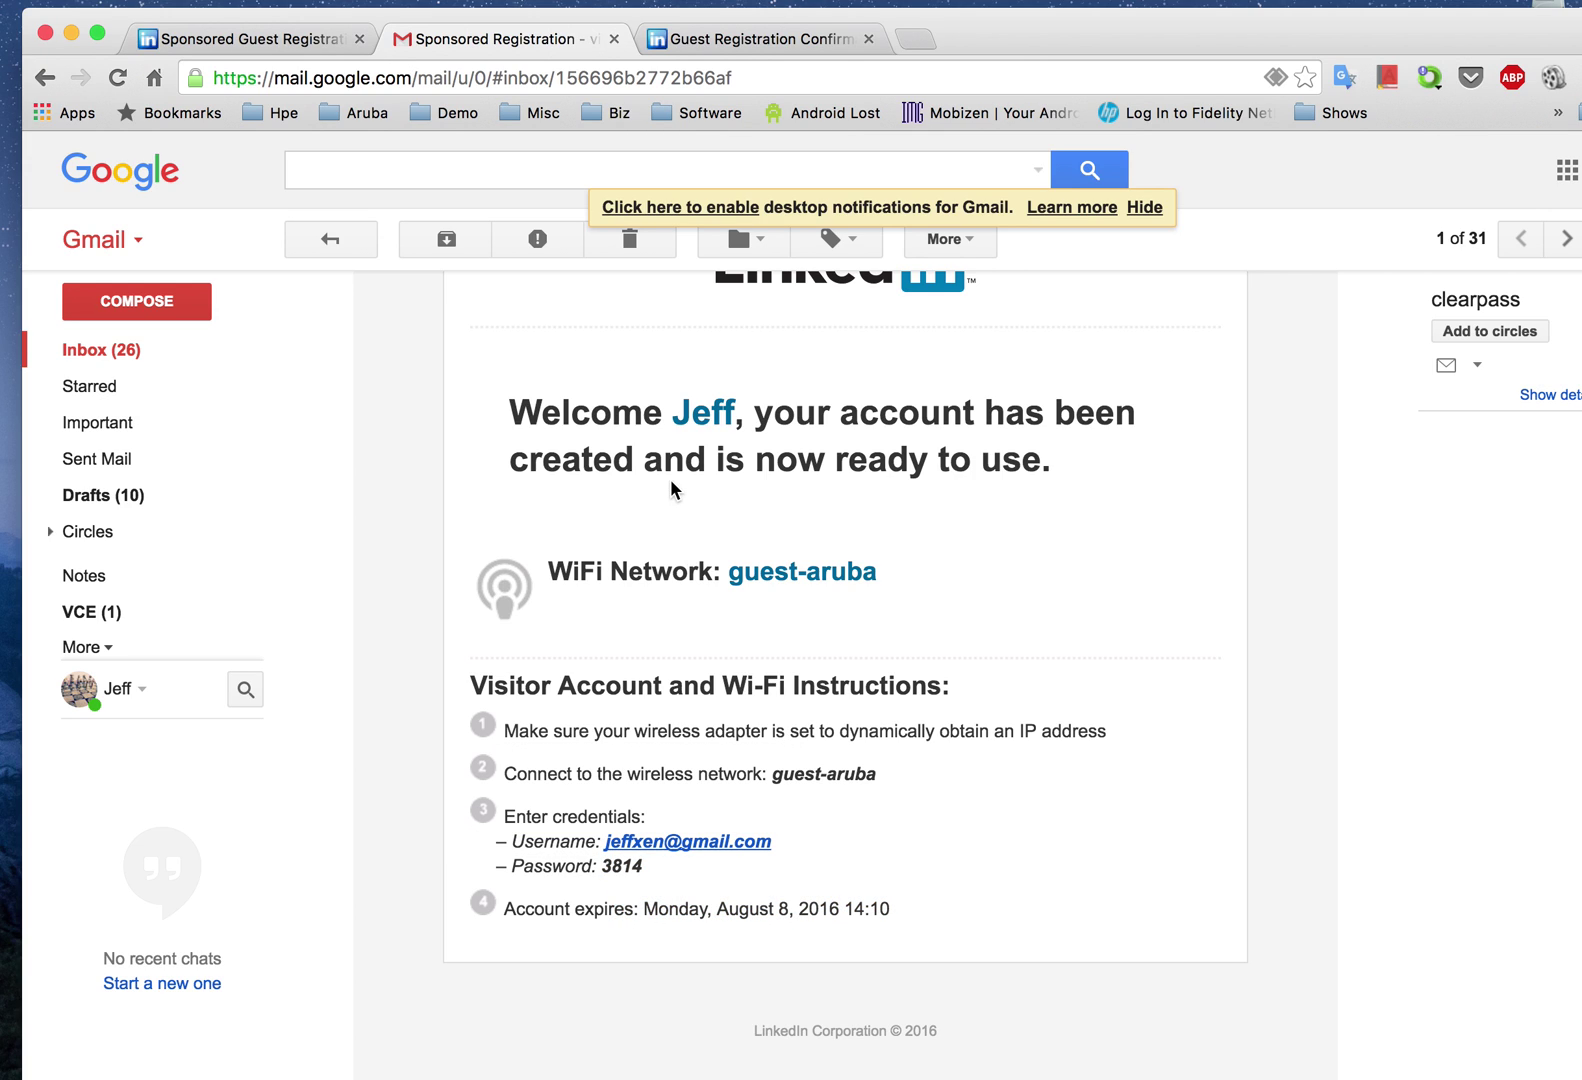